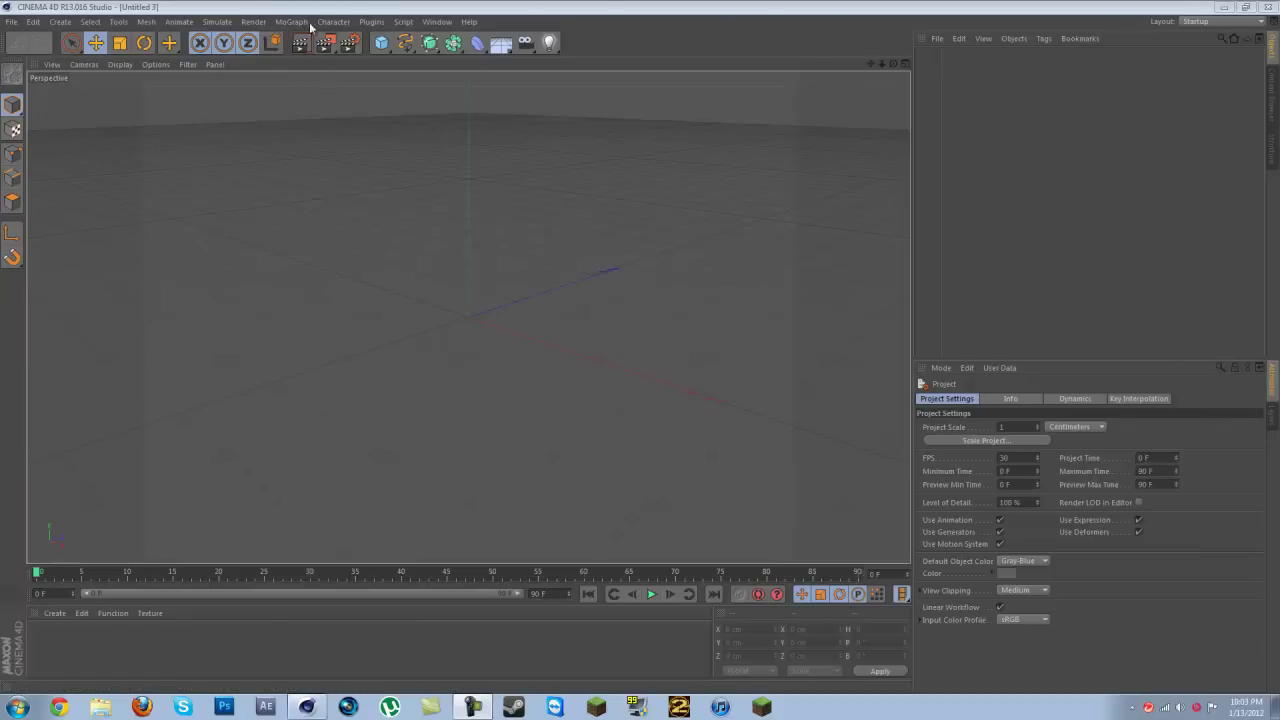
- Apply the Film/Video HDV/HDTV 720 29.97 output preset (1280×720 at 29.97 fps)
left_click(350, 45)
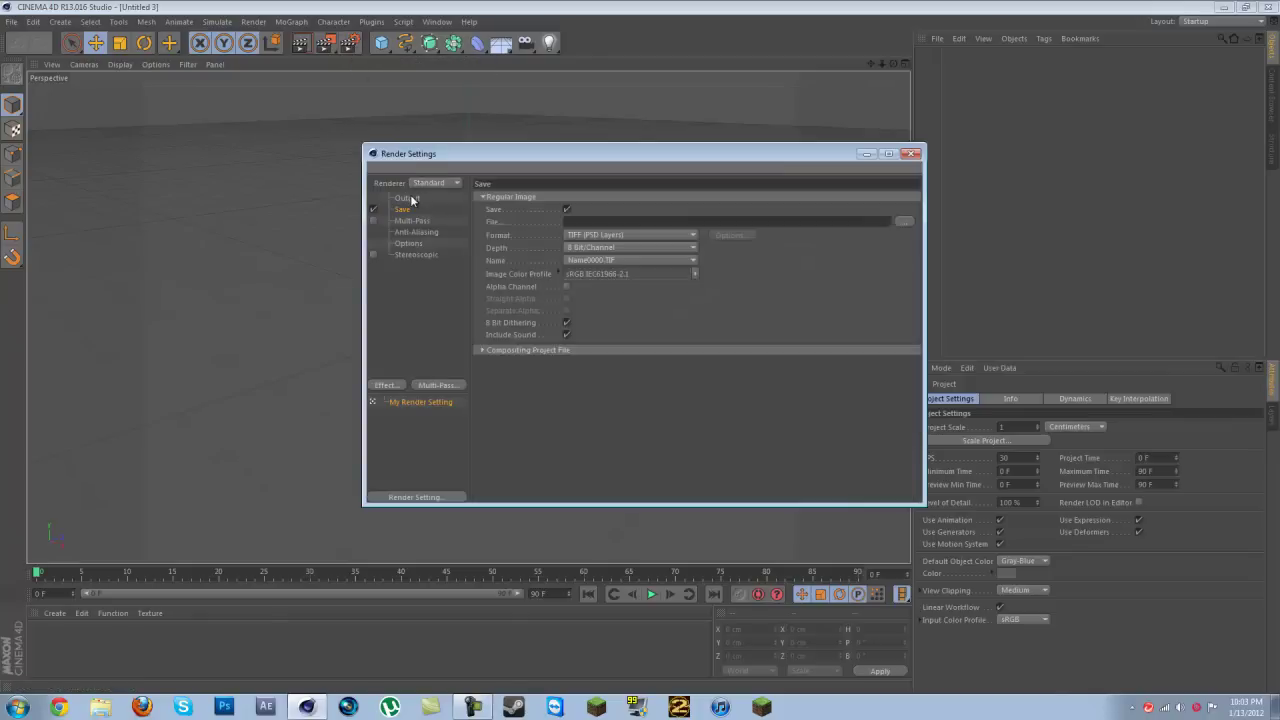
left_click(407, 198)
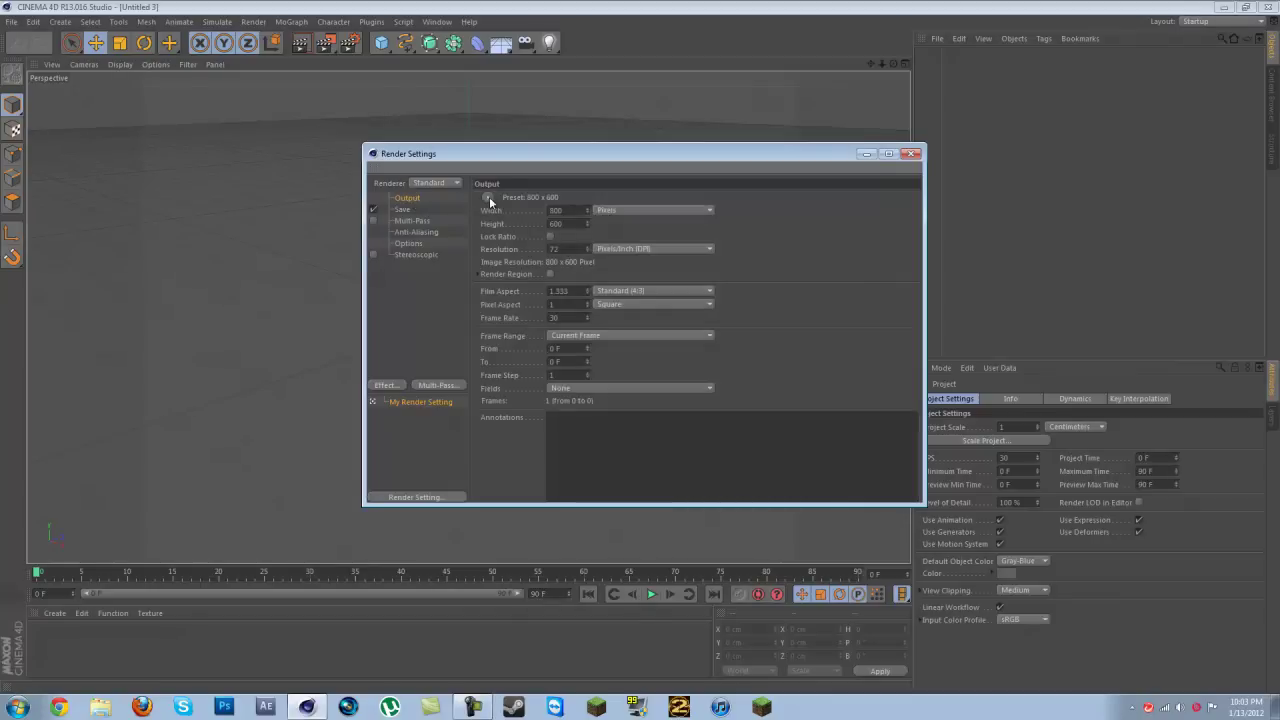
left_click(488, 198)
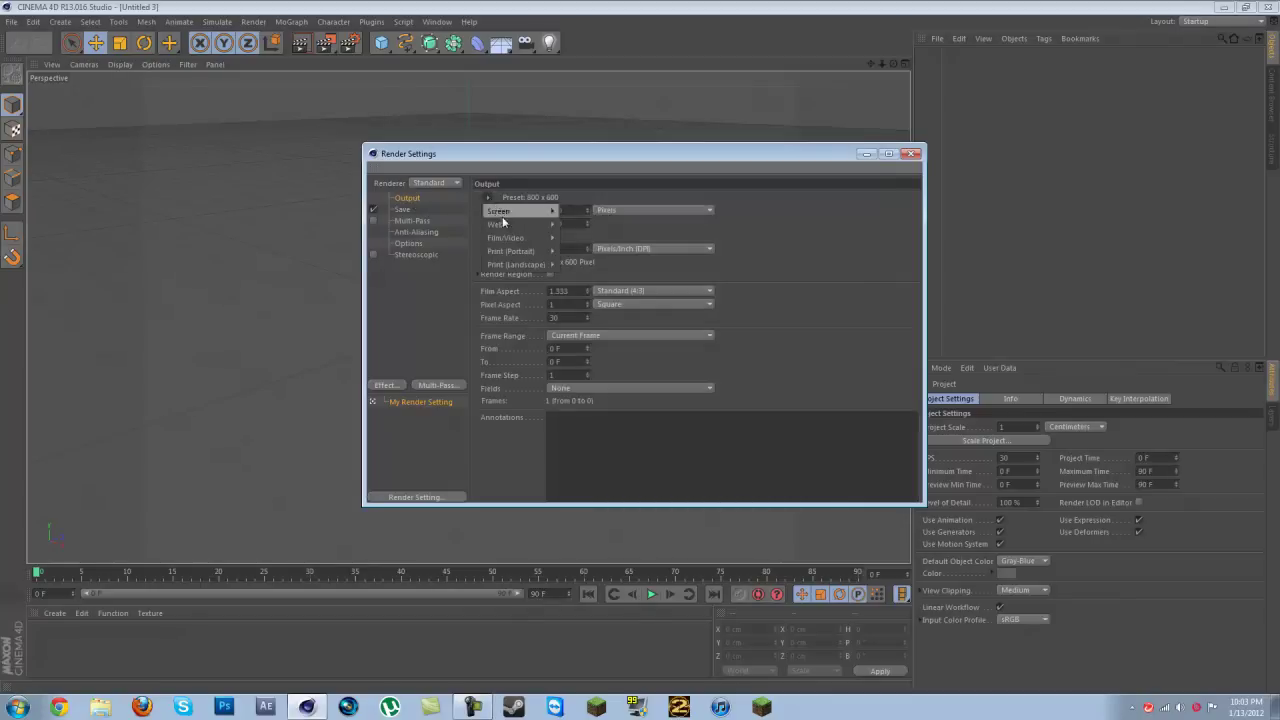
mouse_move(509, 240)
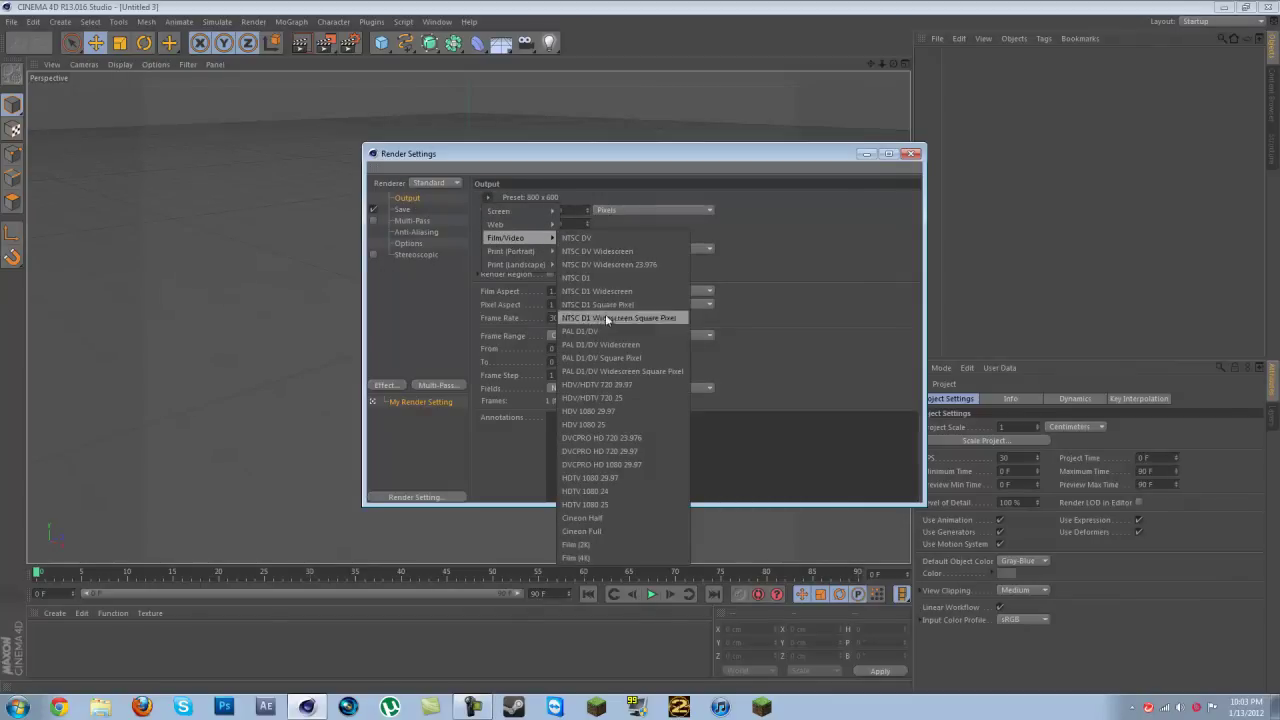
left_click(626, 386)
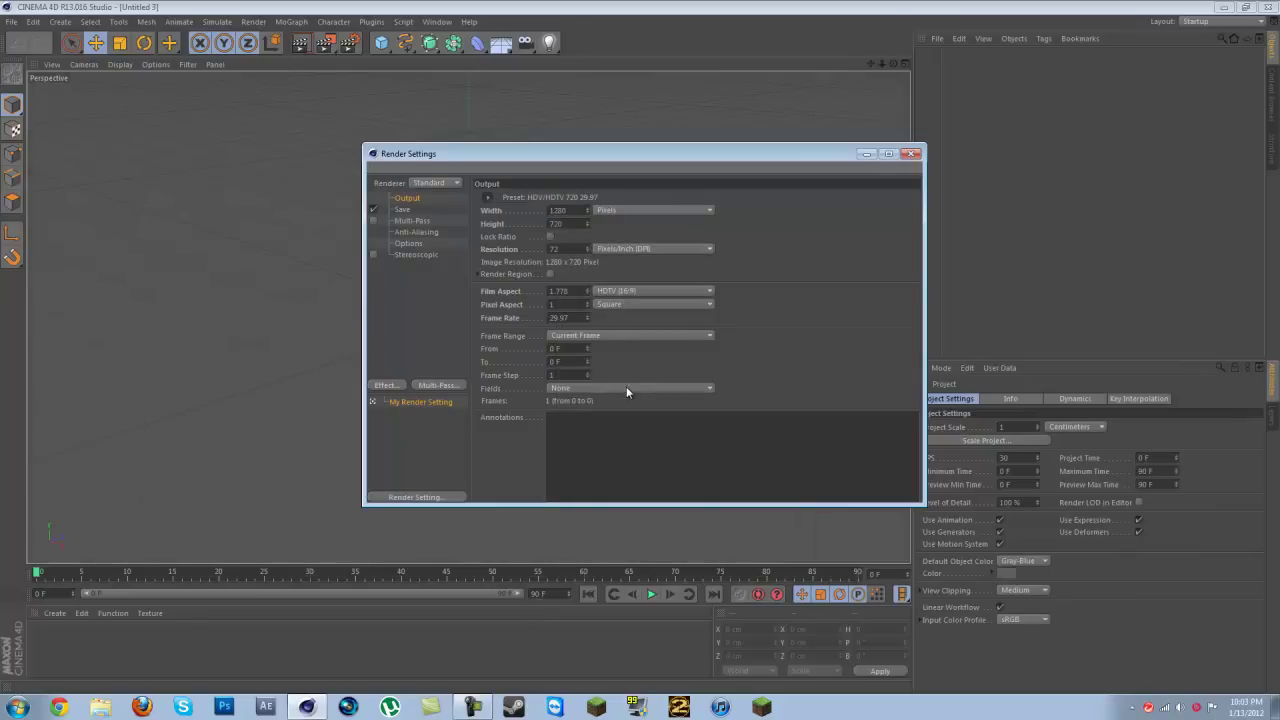
- Set anti-aliasing to Best with a 2x2 maximum level
left_click(424, 232)
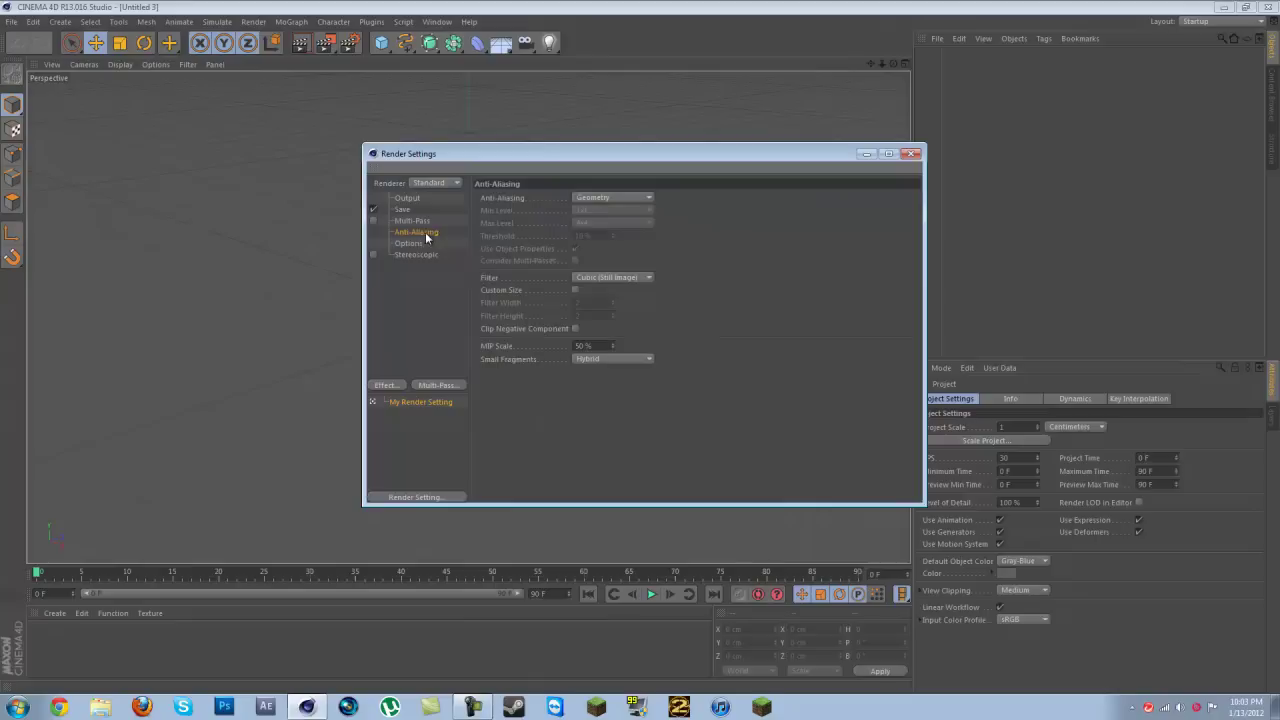
left_click(606, 197)
left_click(590, 234)
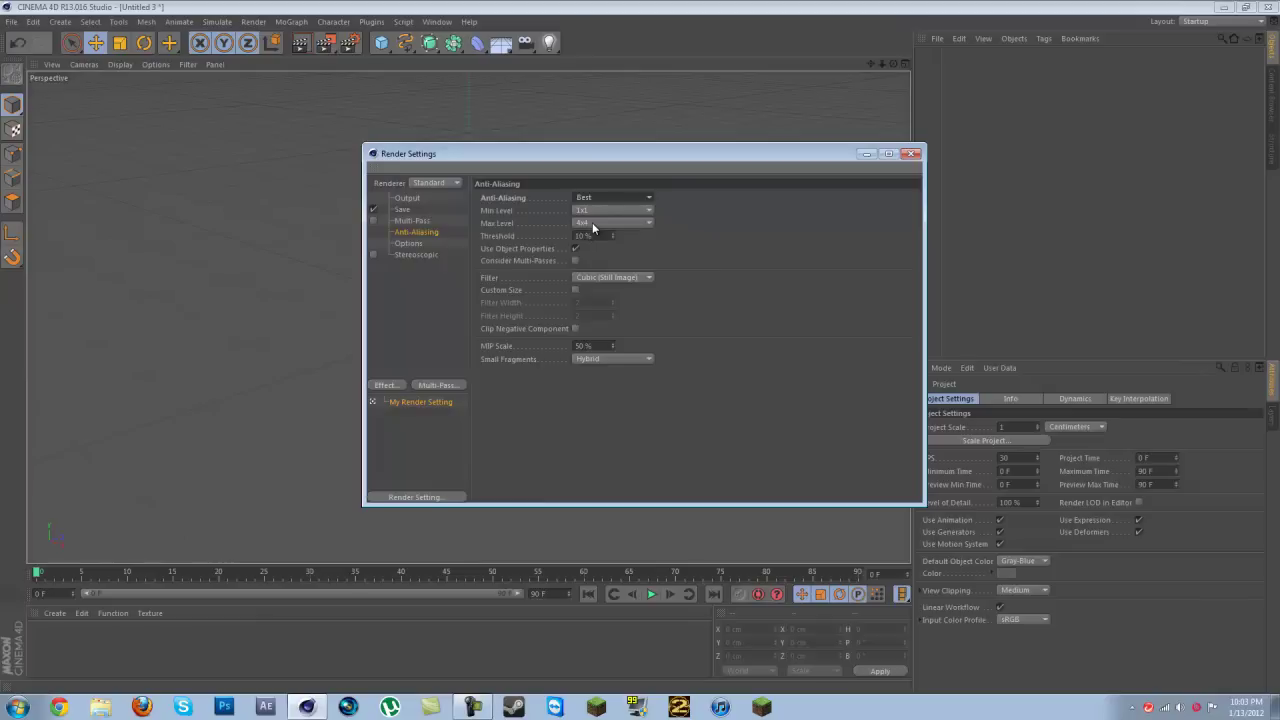
left_click(592, 225)
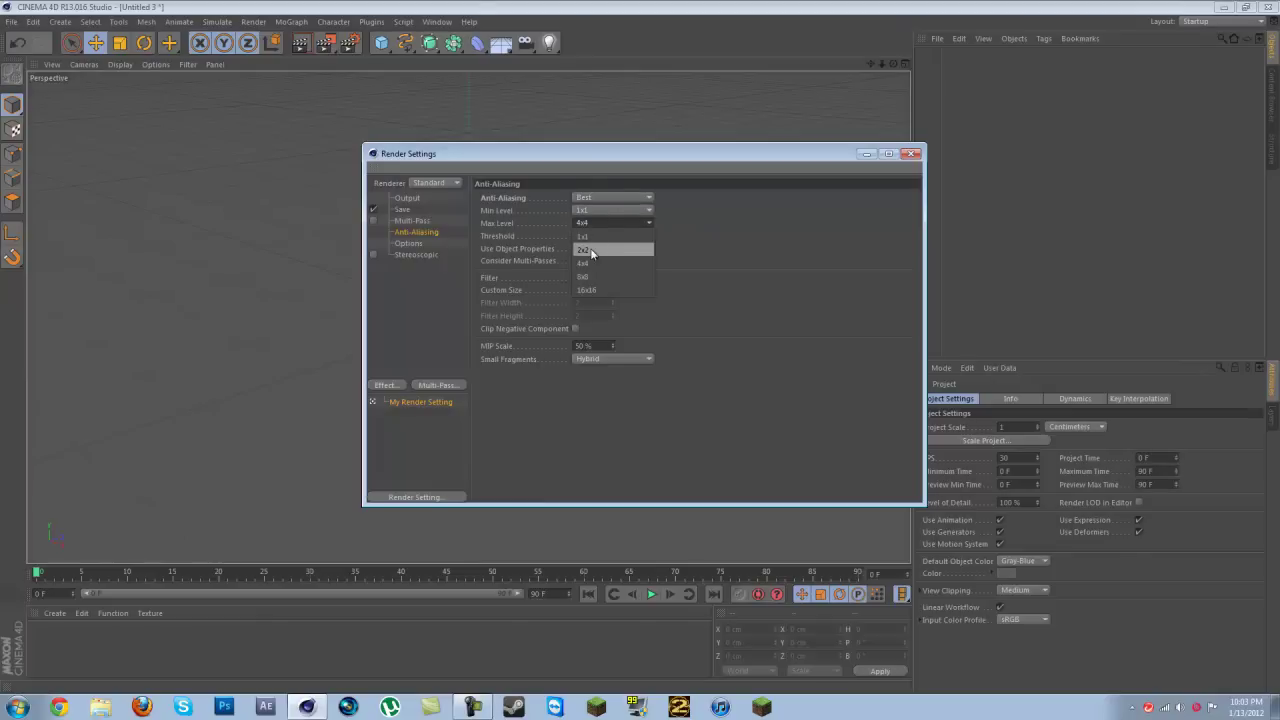
left_click(592, 250)
- Add the Ambient Occlusion effect and close Render Settings
left_click(386, 388)
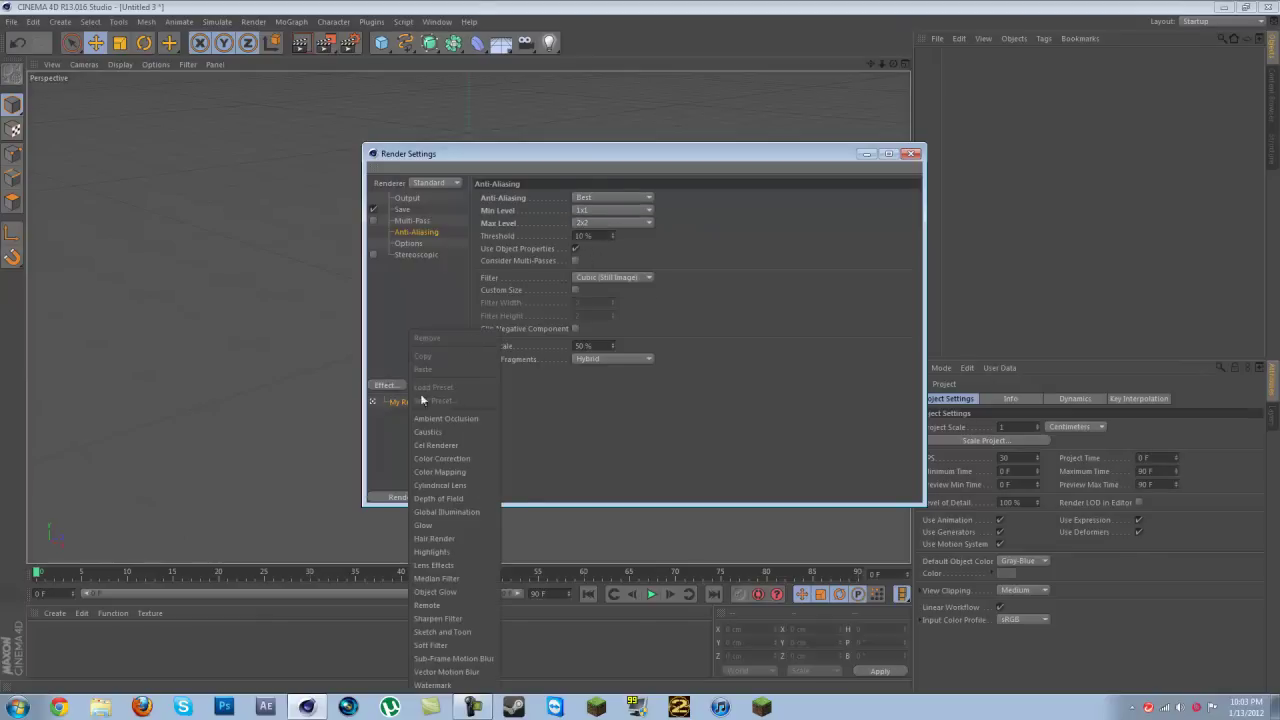
left_click(480, 417)
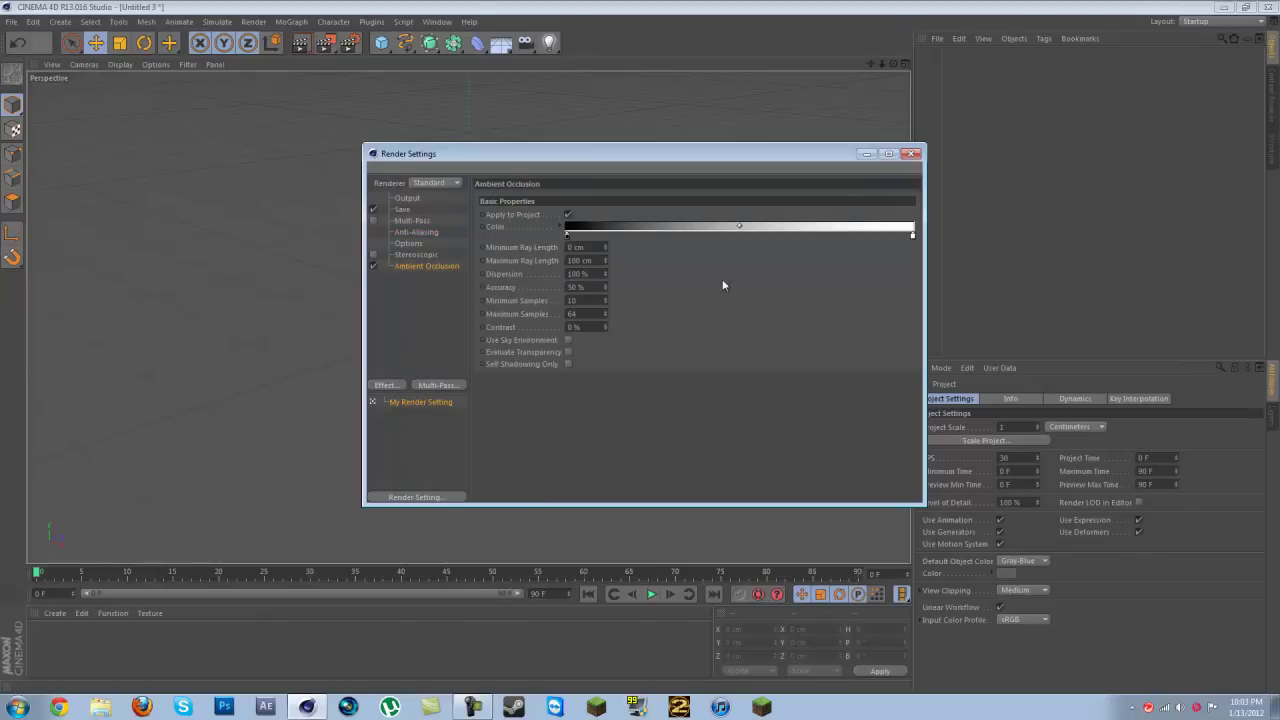
left_click(910, 154)
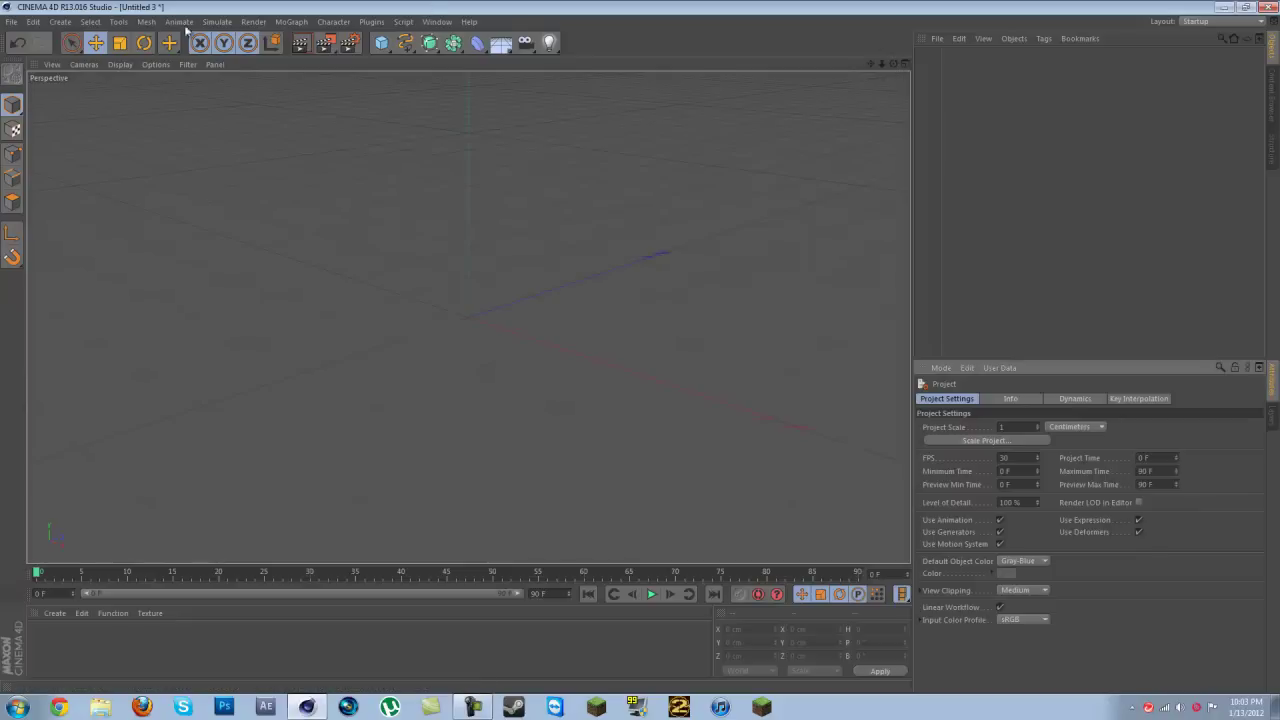
- Add a MoText object and orbit the view to face it head-on
left_click(292, 22)
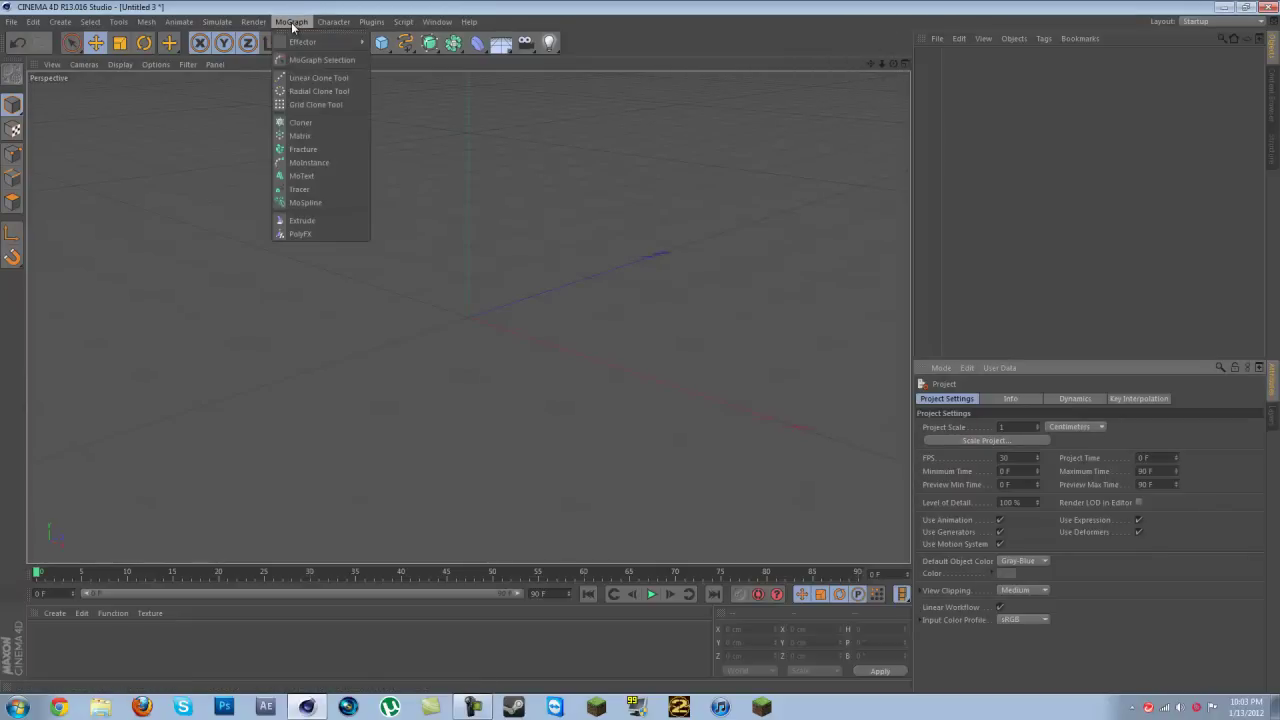
left_click(317, 172)
left_click_drag(893, 63, 641, 351)
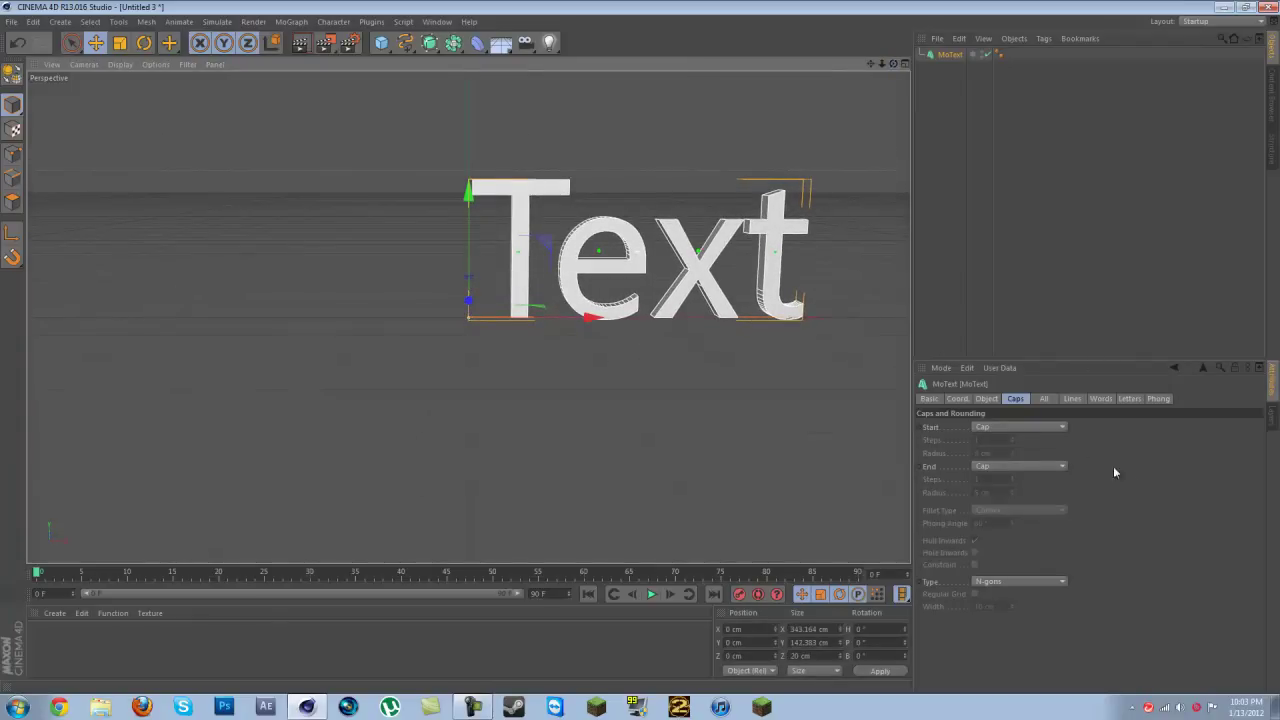
- Set the MoText alignment to Middle and the font to Bebas
left_click(982, 398)
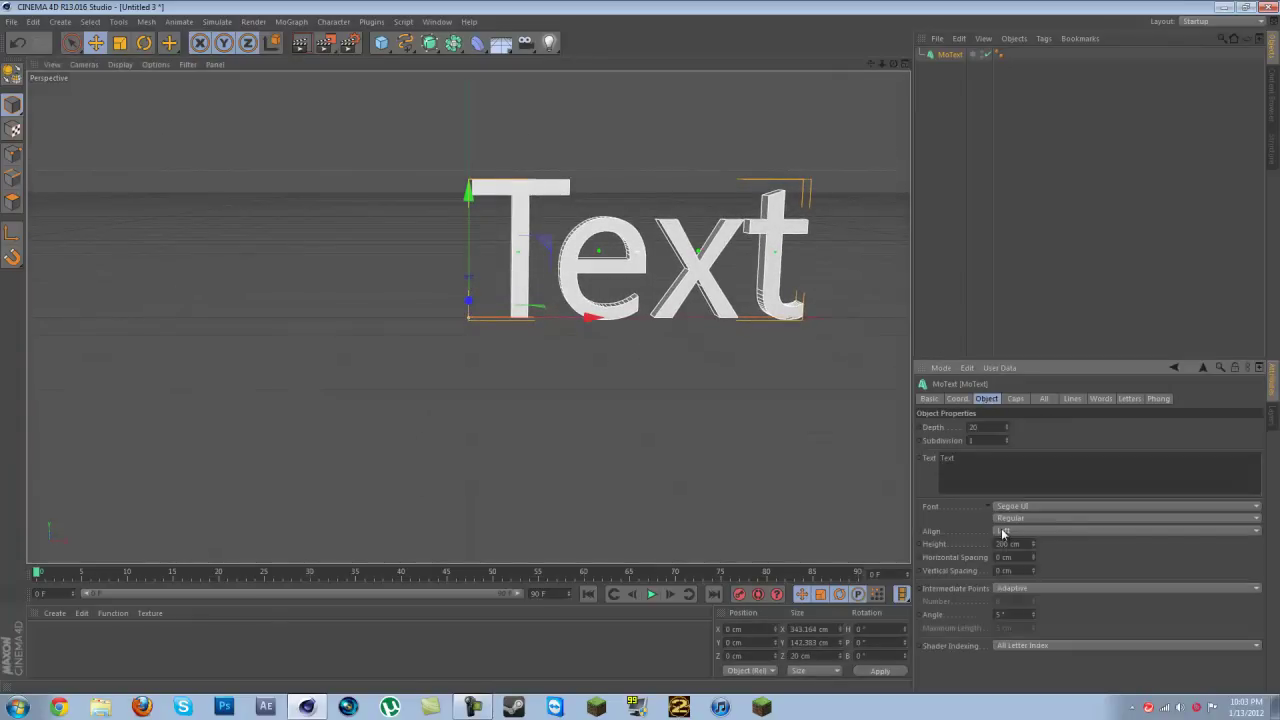
left_click(1007, 531)
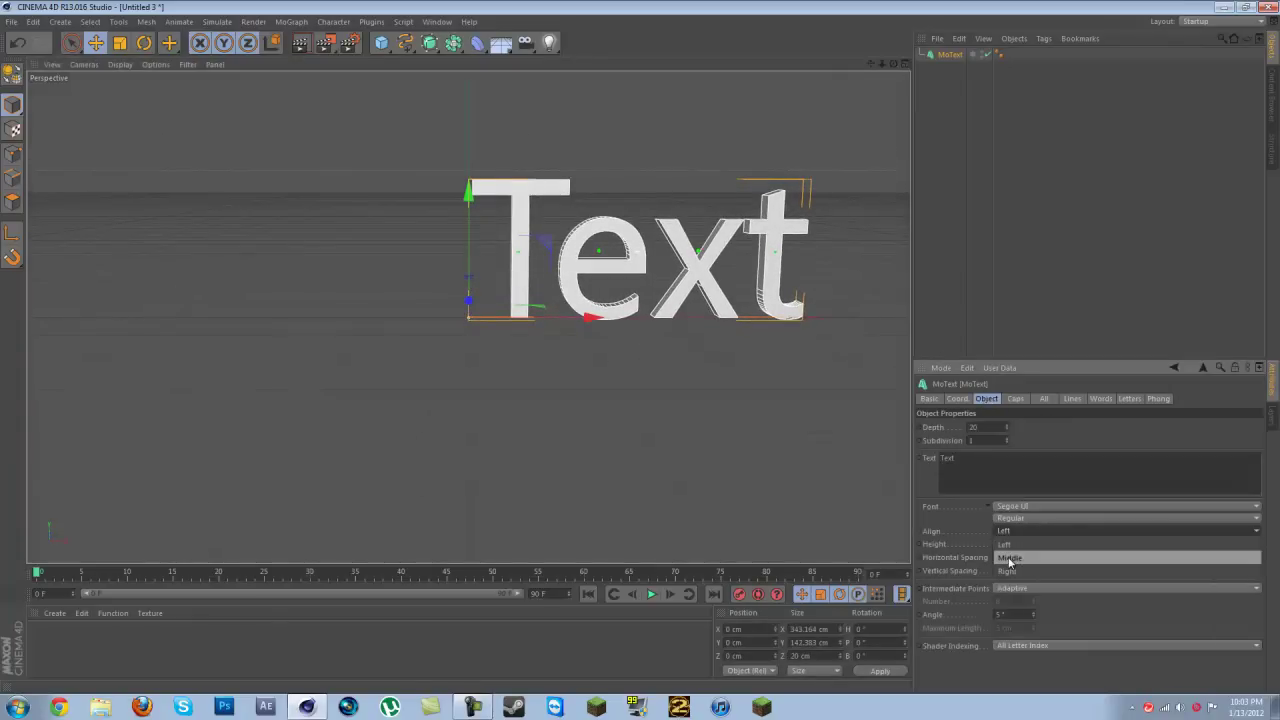
left_click(1009, 558)
left_click(1013, 510)
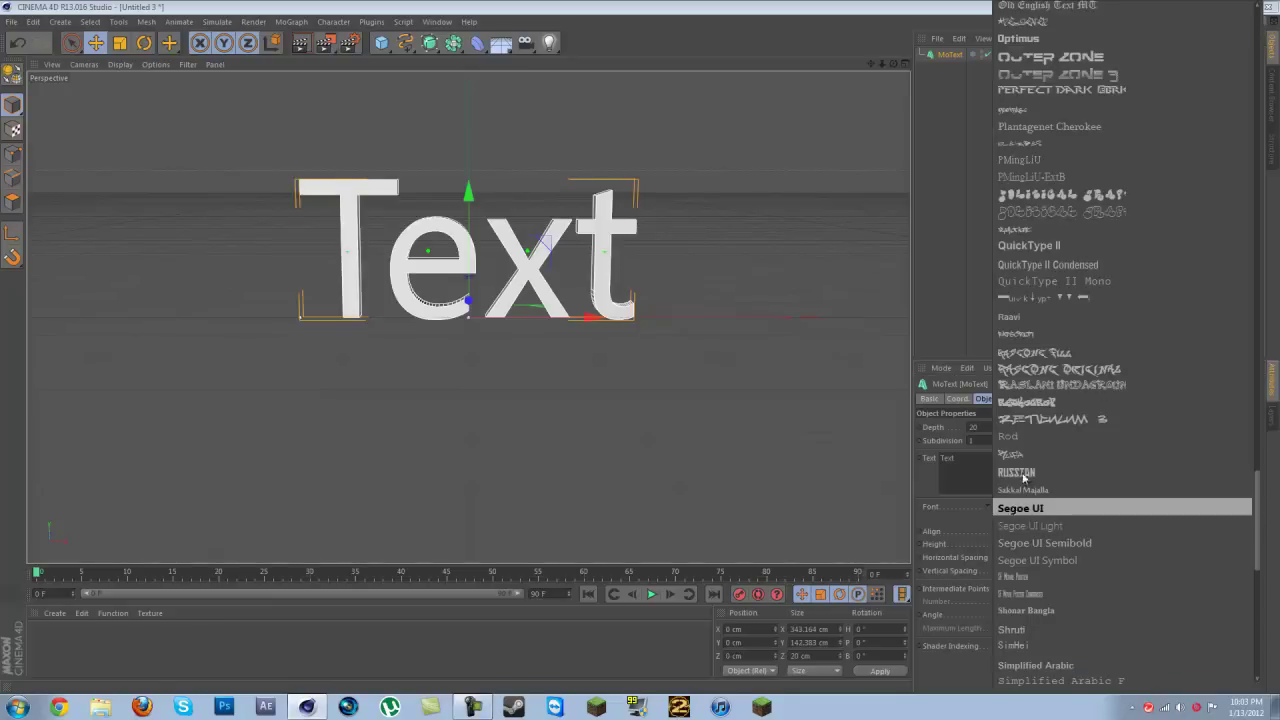
left_click_drag(1260, 522, 1242, 165)
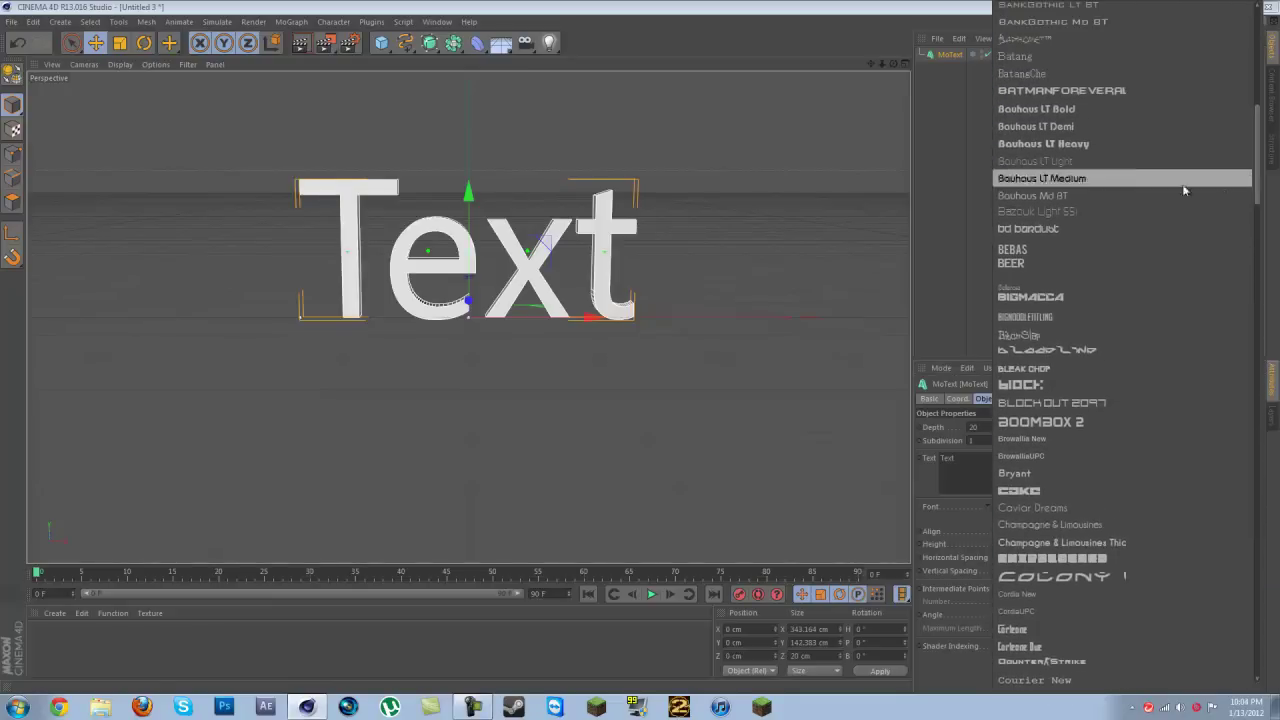
left_click(1036, 250)
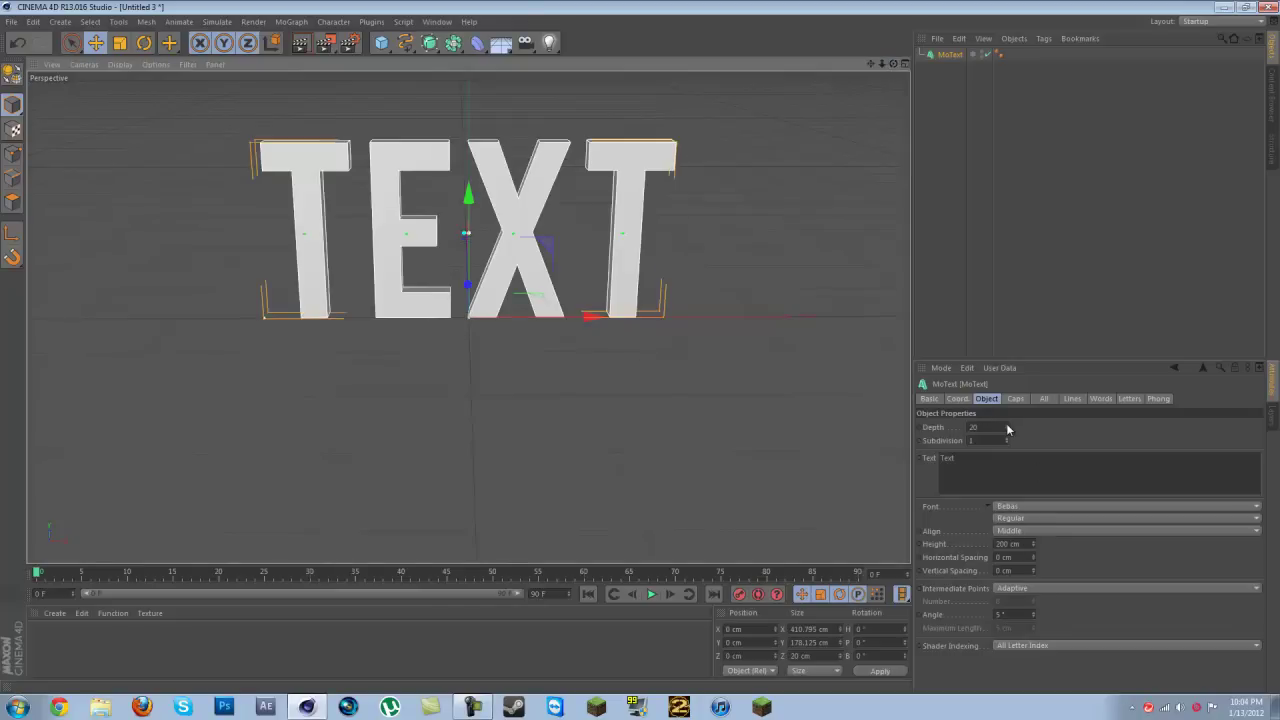
- Set the MoText depth to 91 and a Fillet Cap on the start faces
left_click_drag(1007, 428, 1006, 410)
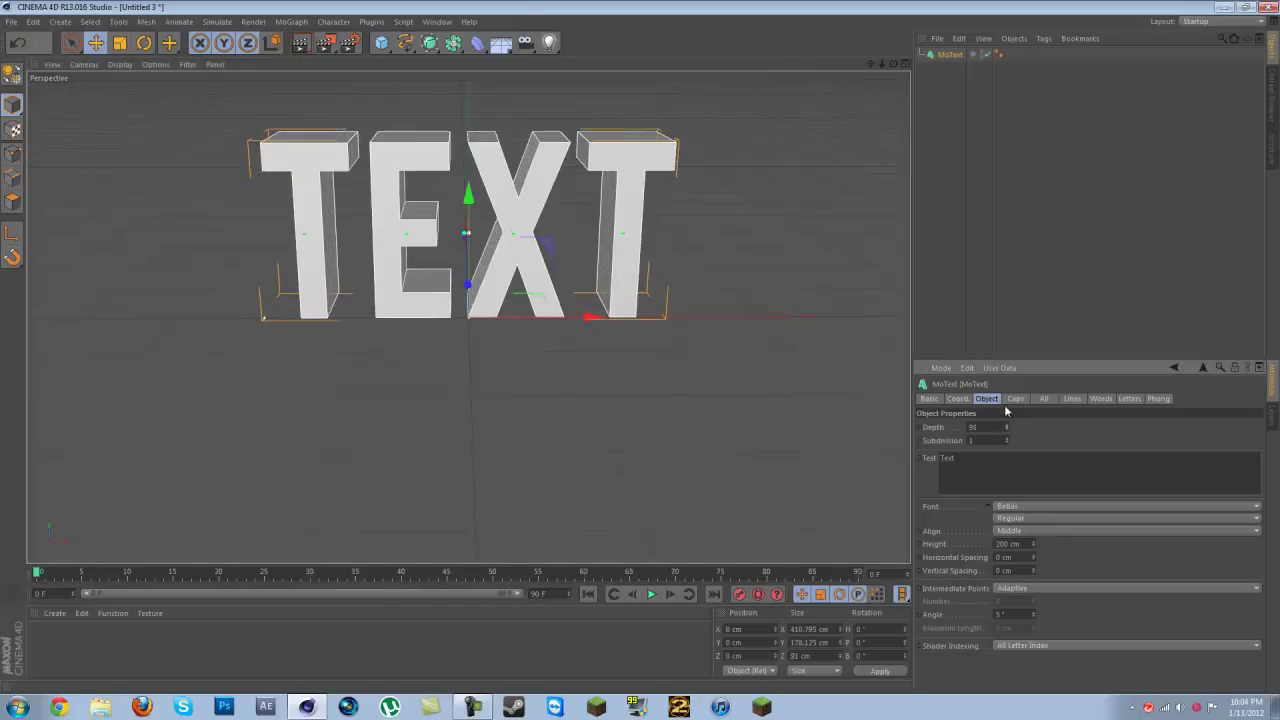
left_click(1015, 398)
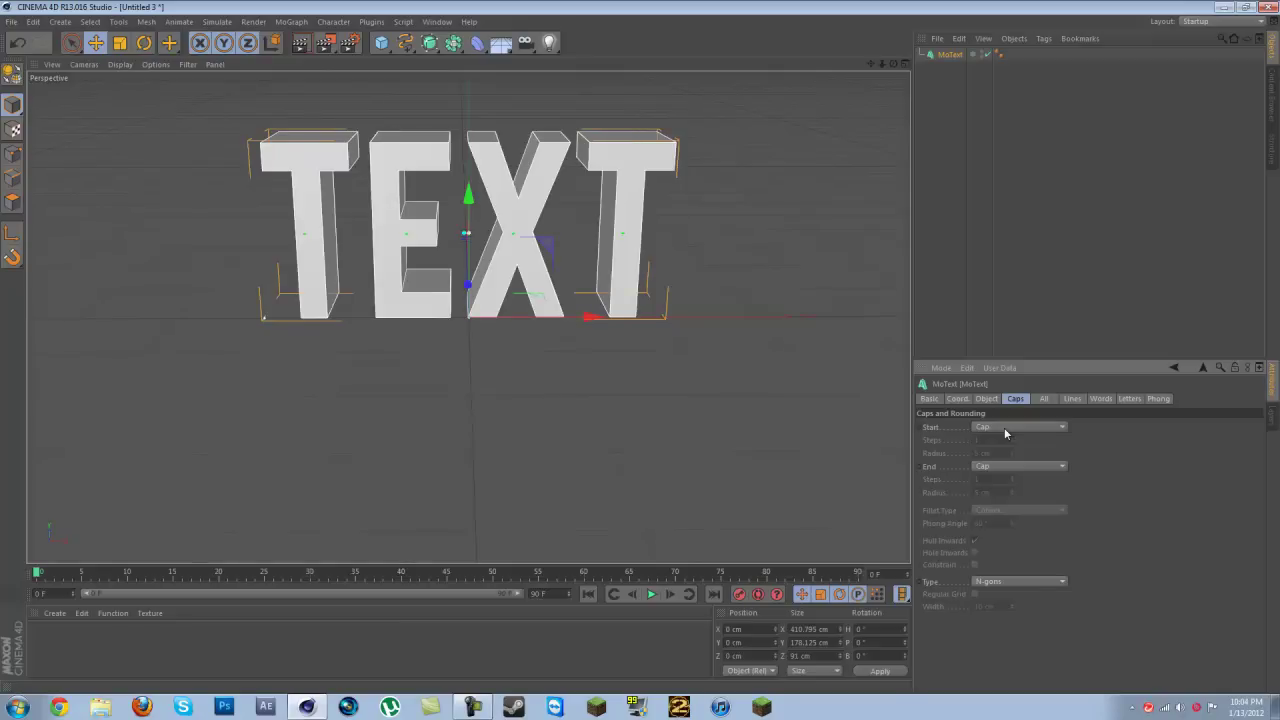
left_click(1005, 428)
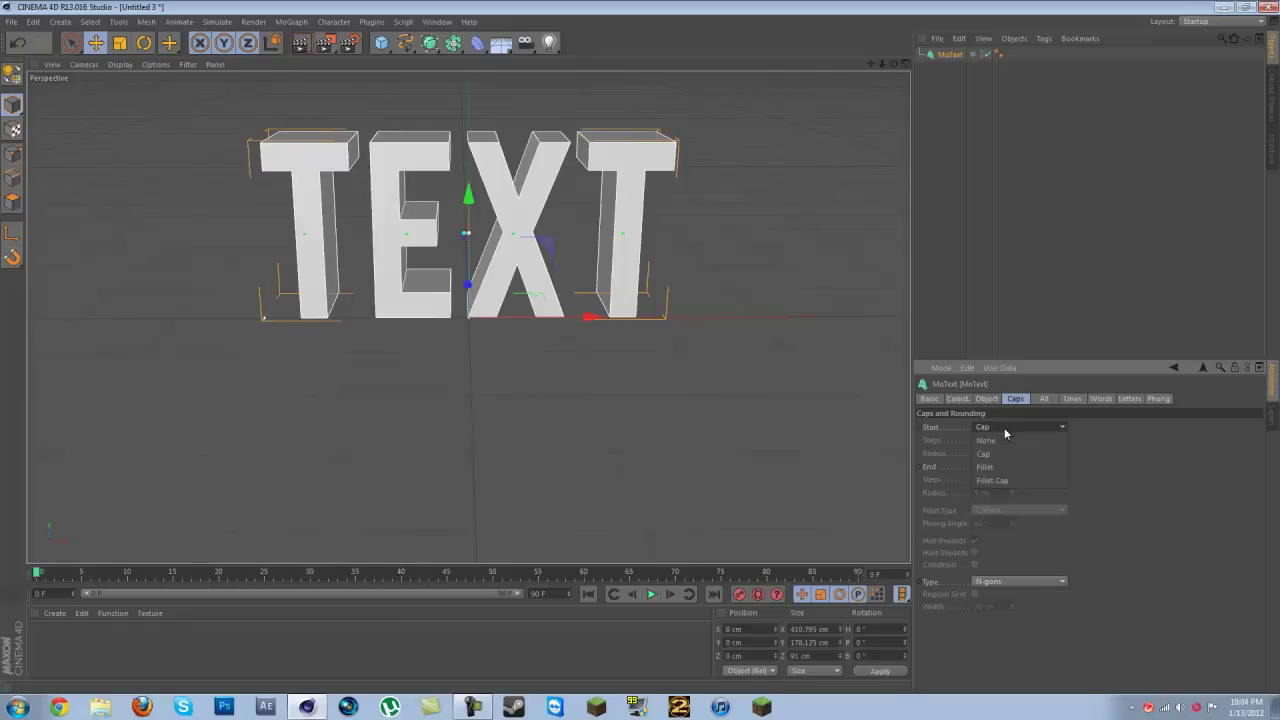
left_click(997, 481)
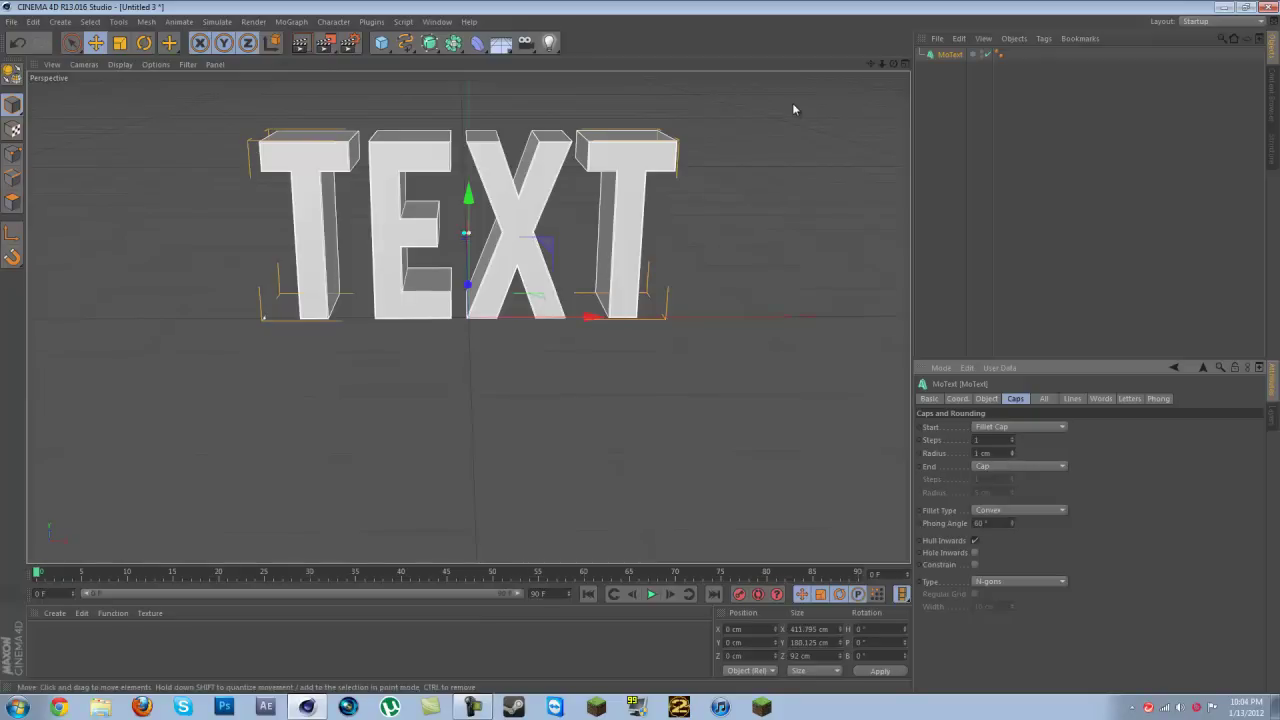
left_click(1111, 194)
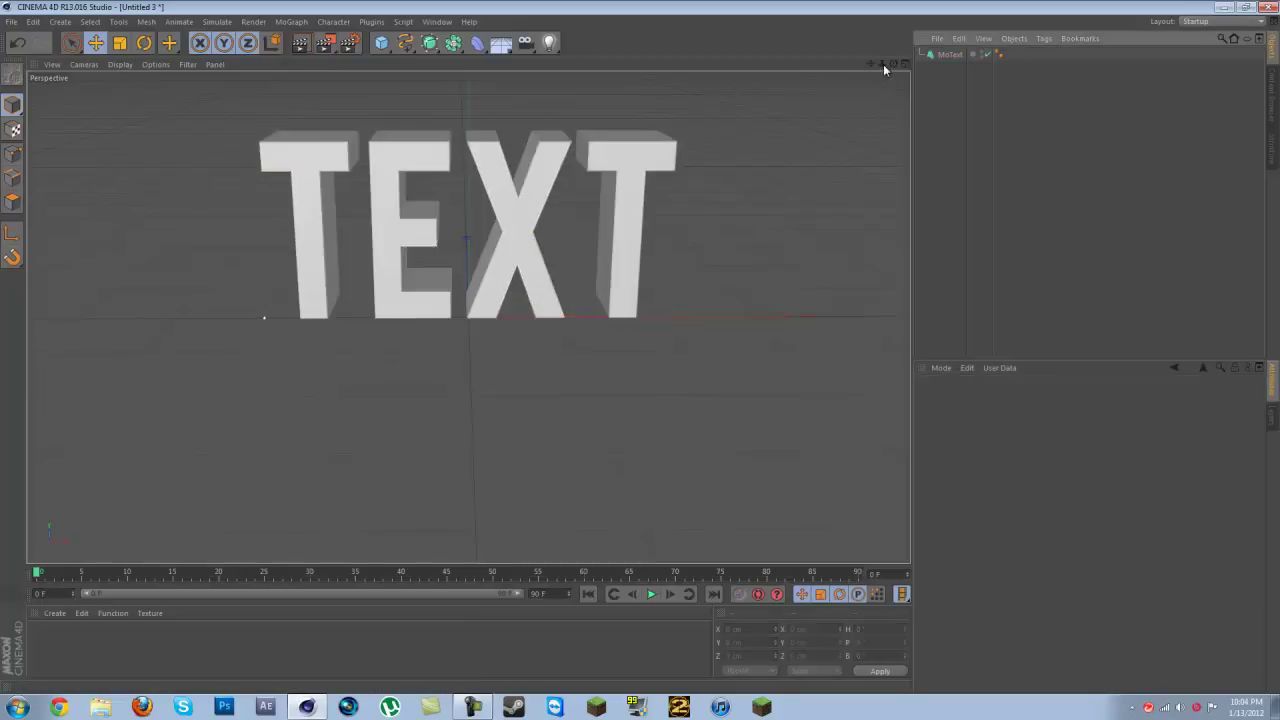
- Drag Grunge Wall.jpg from the Tutorial folder into Cinema 4D's Material Manager
left_click(1222, 8)
double_click(239, 242)
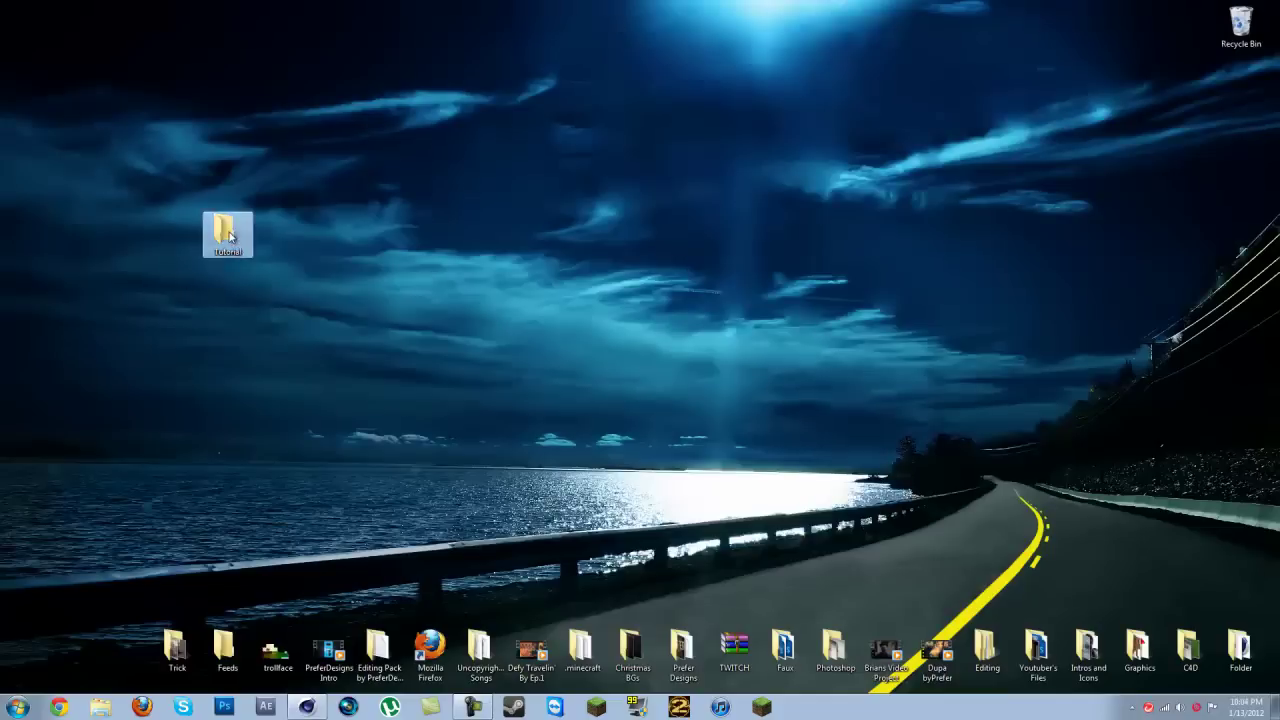
left_click(299, 126)
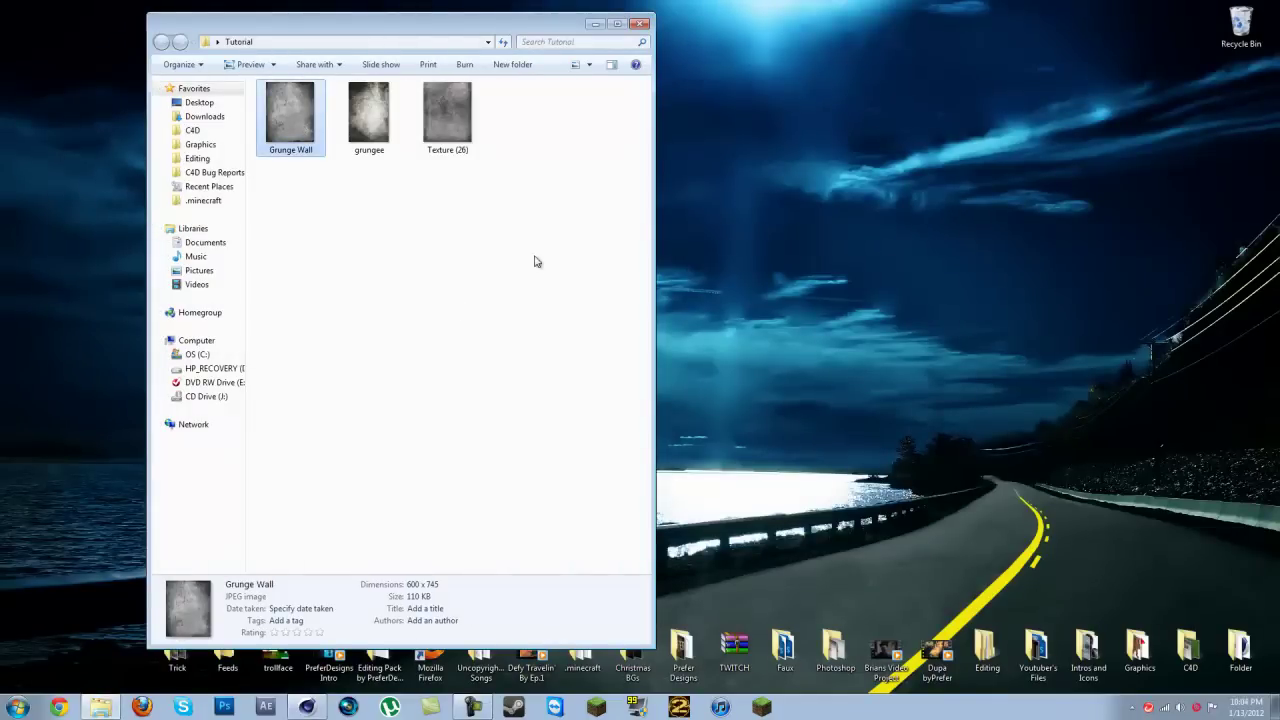
left_click(485, 192)
left_click_drag(500, 230, 302, 121)
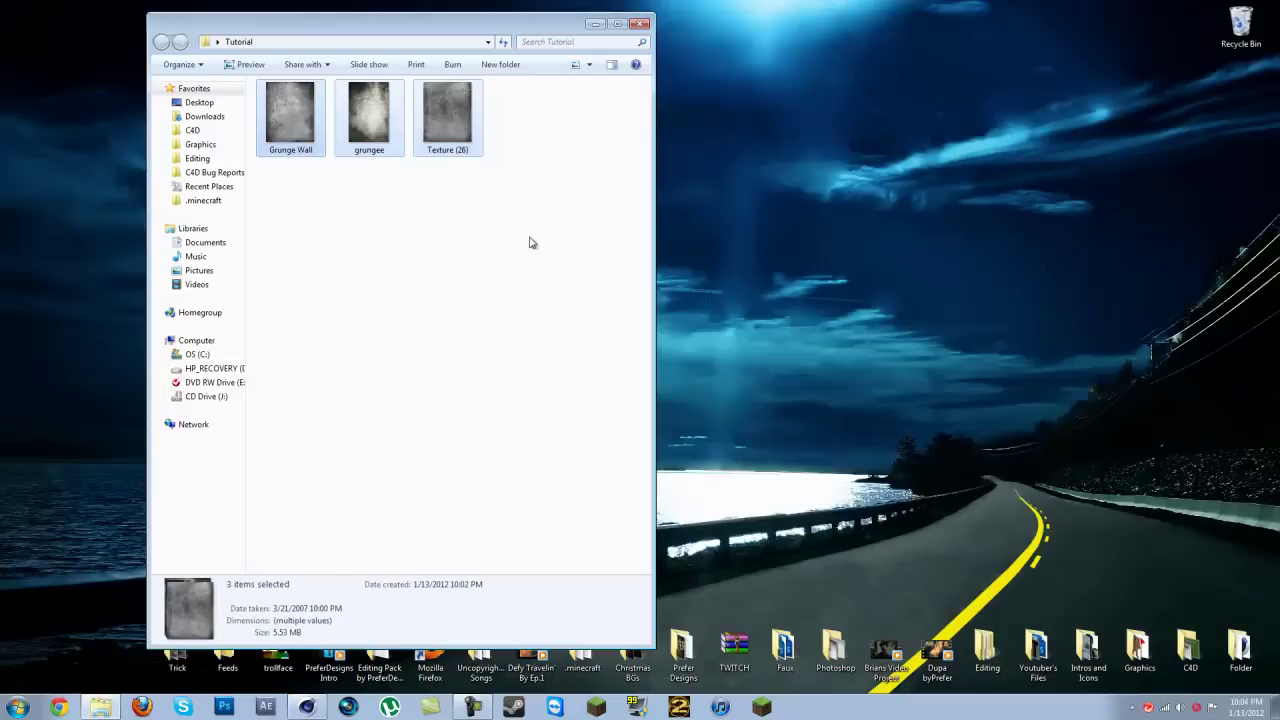
left_click(511, 198)
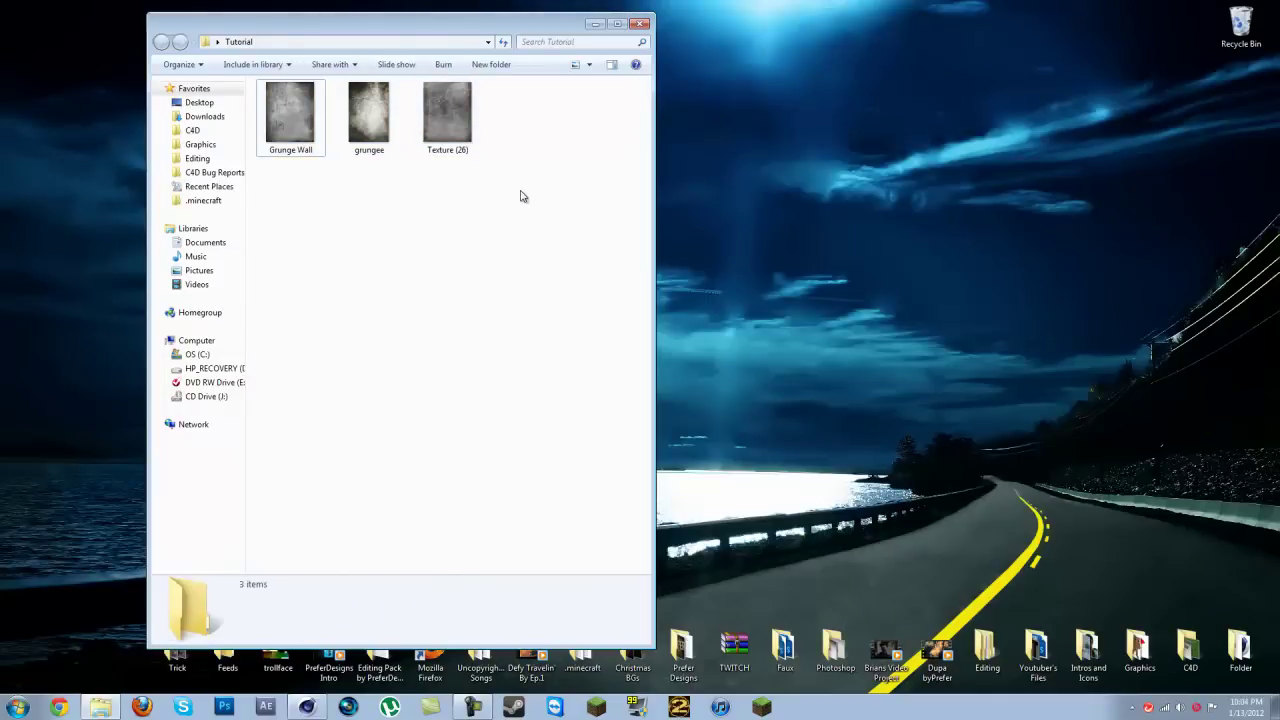
left_click_drag(555, 221, 285, 90)
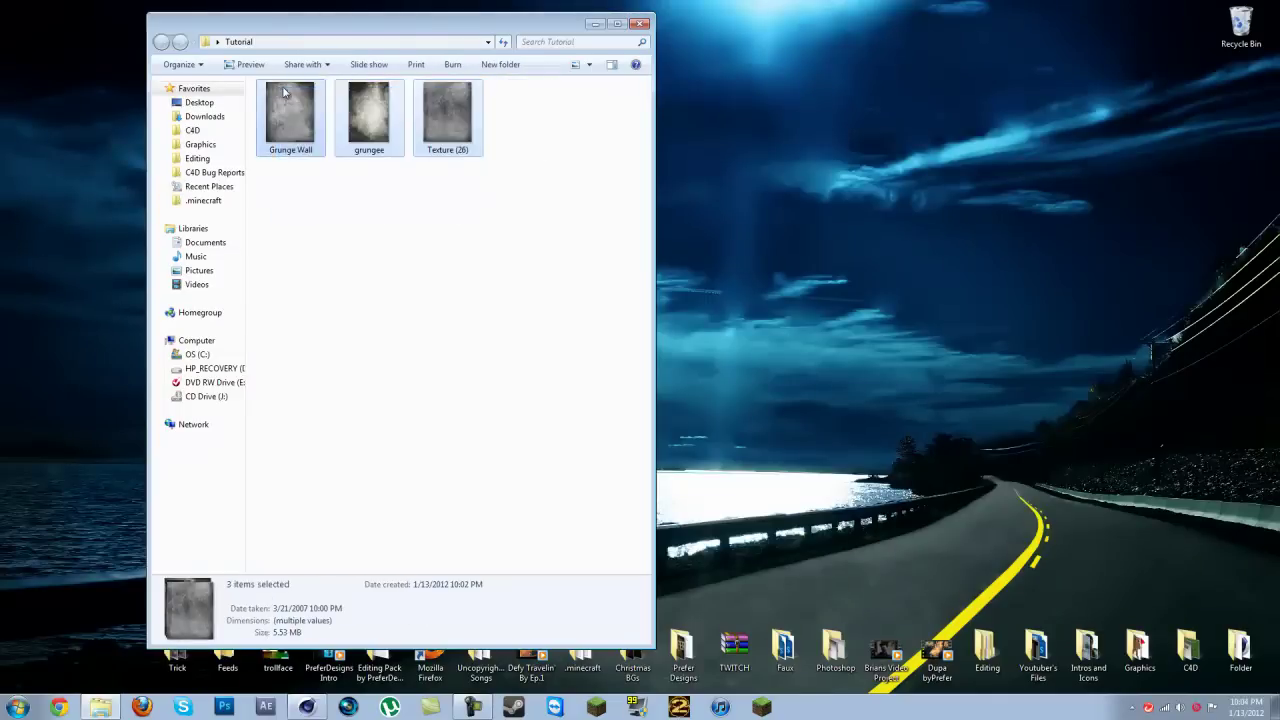
left_click(497, 232)
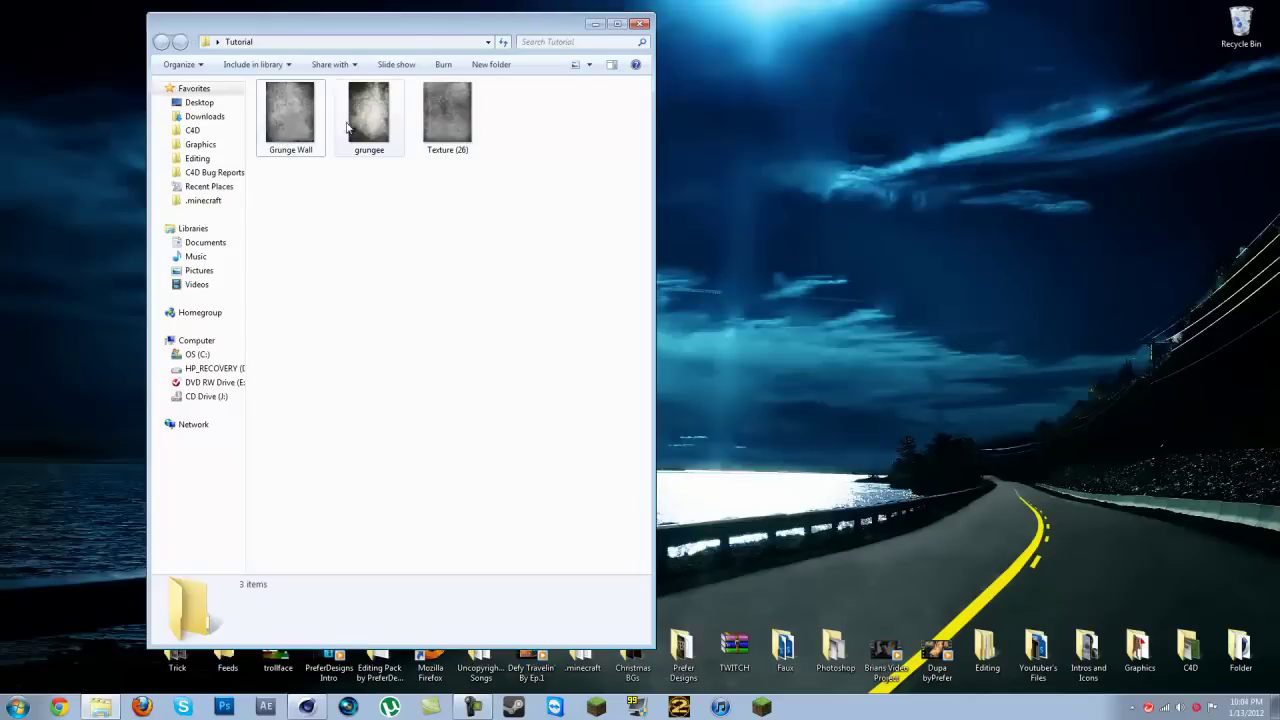
left_click_drag(297, 112, 120, 645)
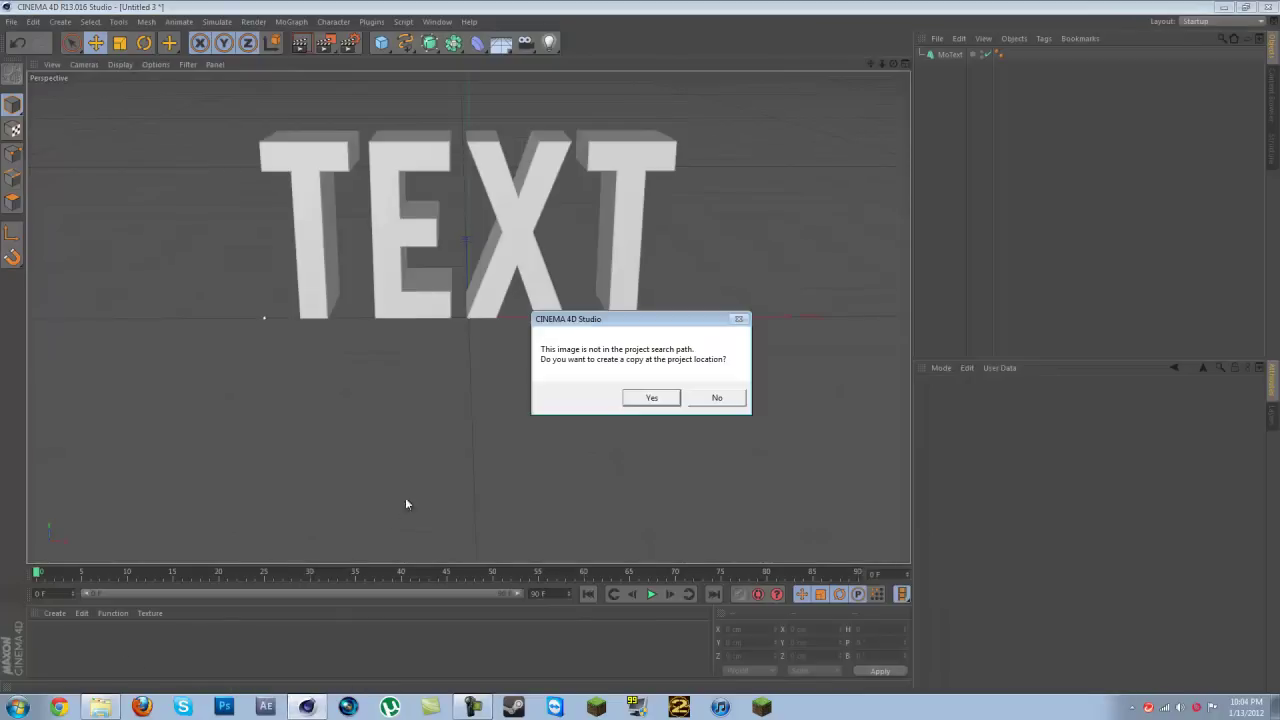
- Copy the image to the project, disable Mat's specular, and apply Mat to MoText
left_click(652, 398)
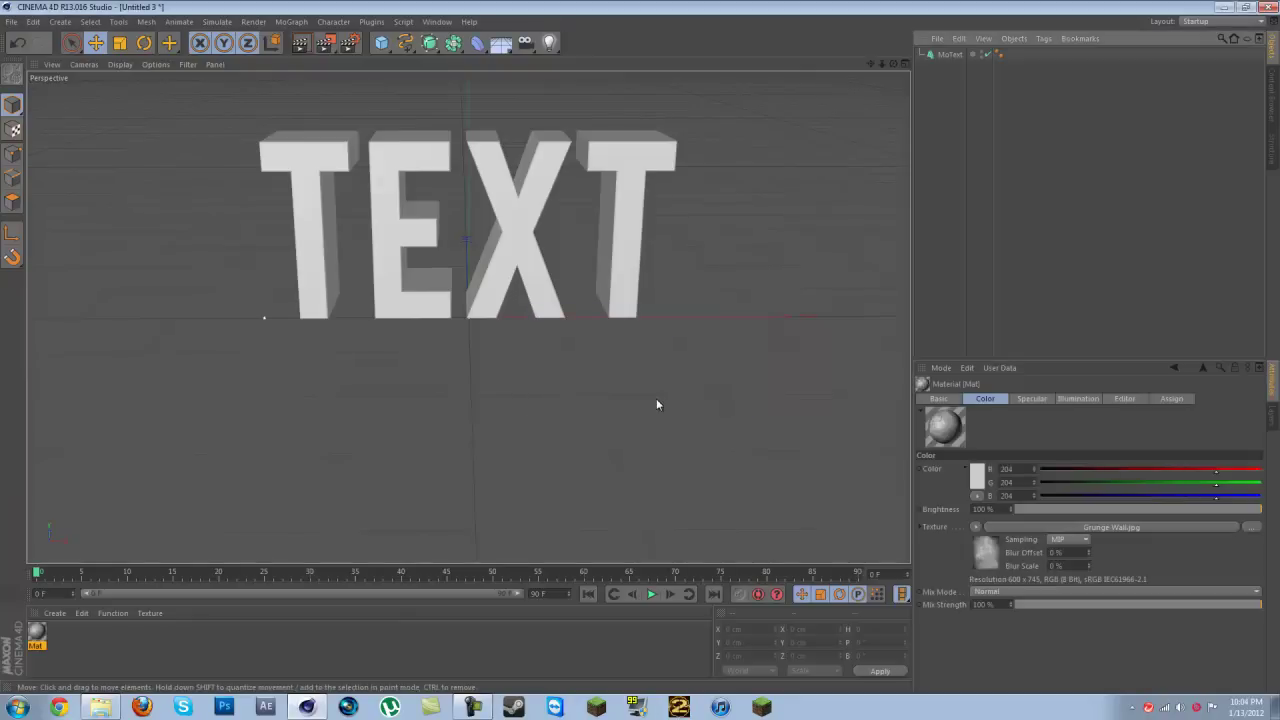
double_click(37, 634)
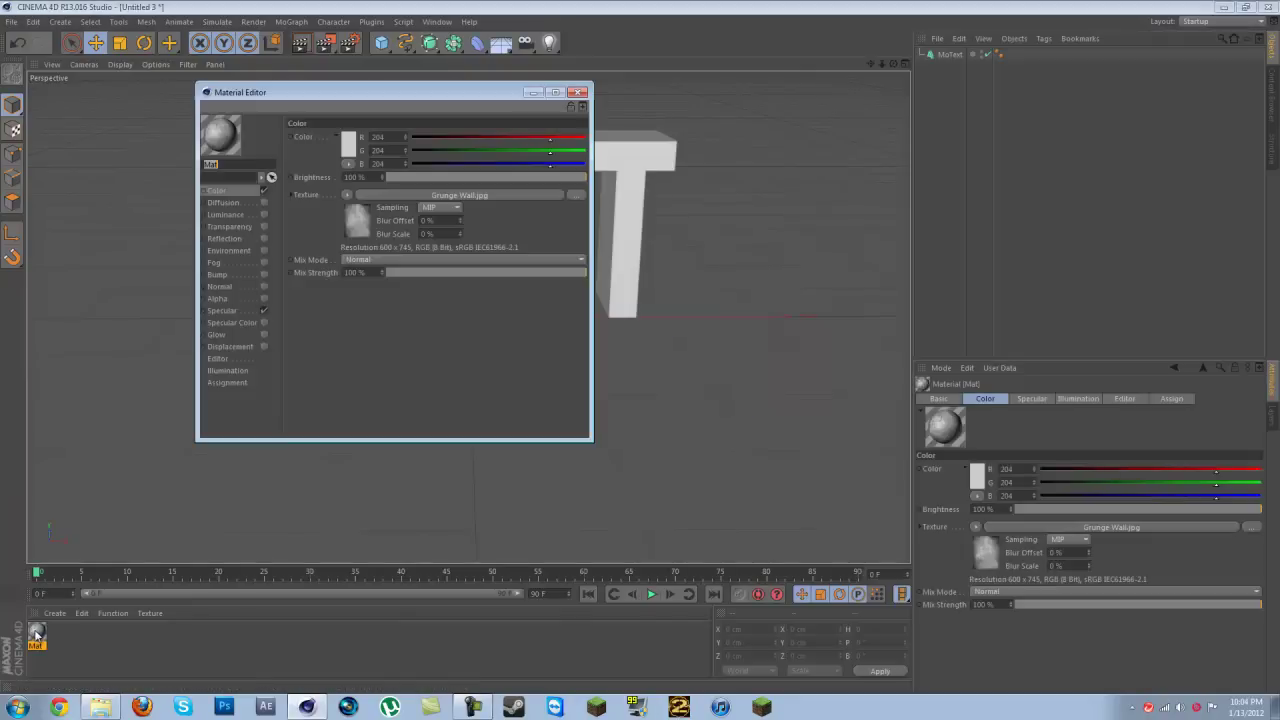
left_click(264, 310)
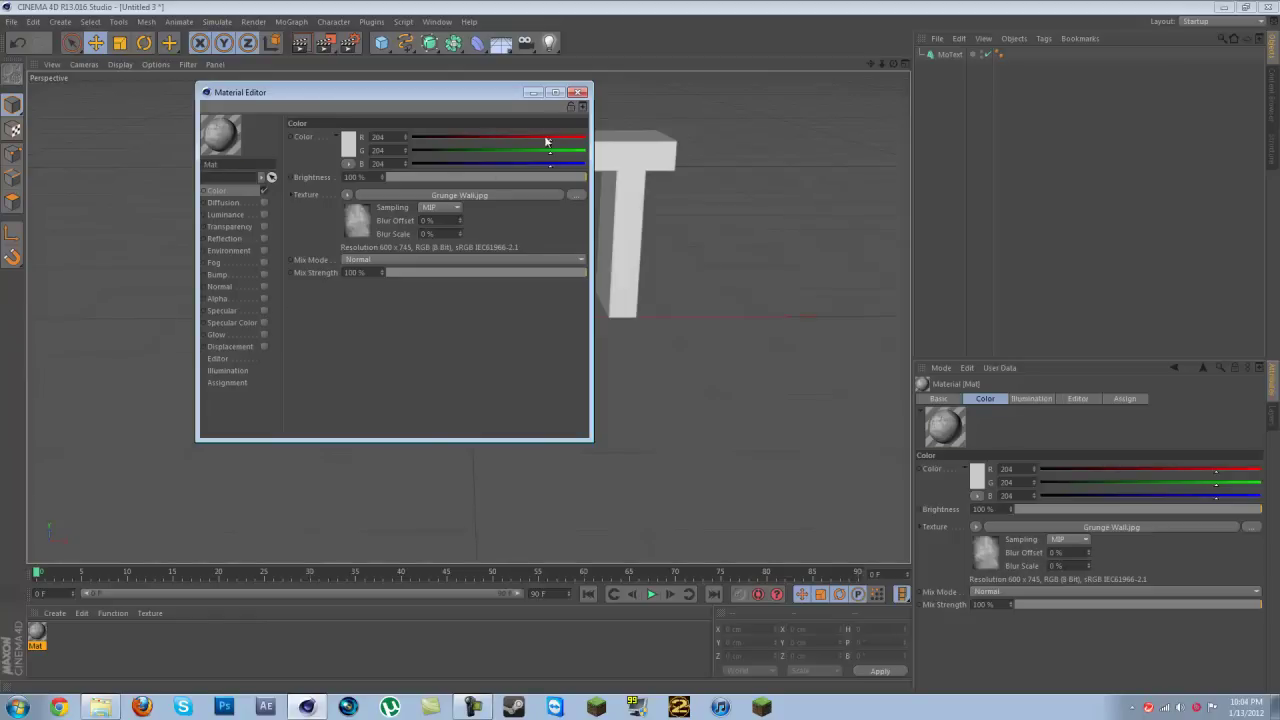
left_click(578, 93)
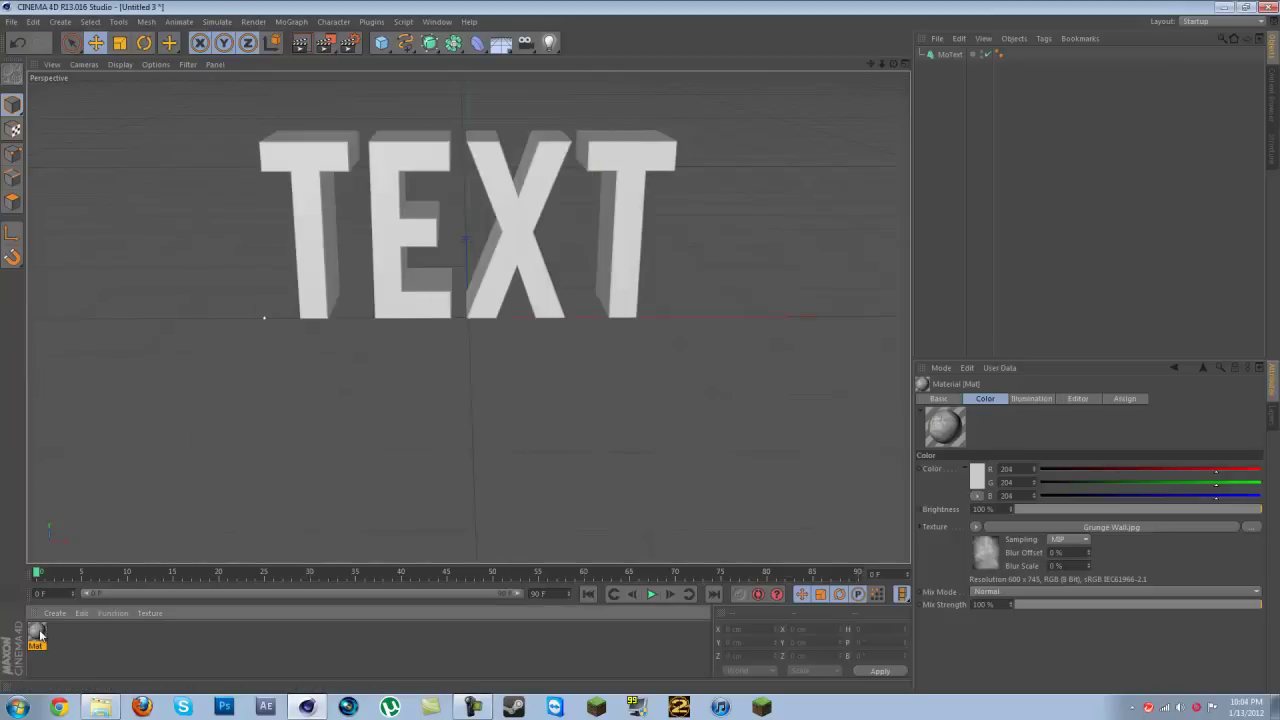
left_click_drag(378, 241, 379, 240)
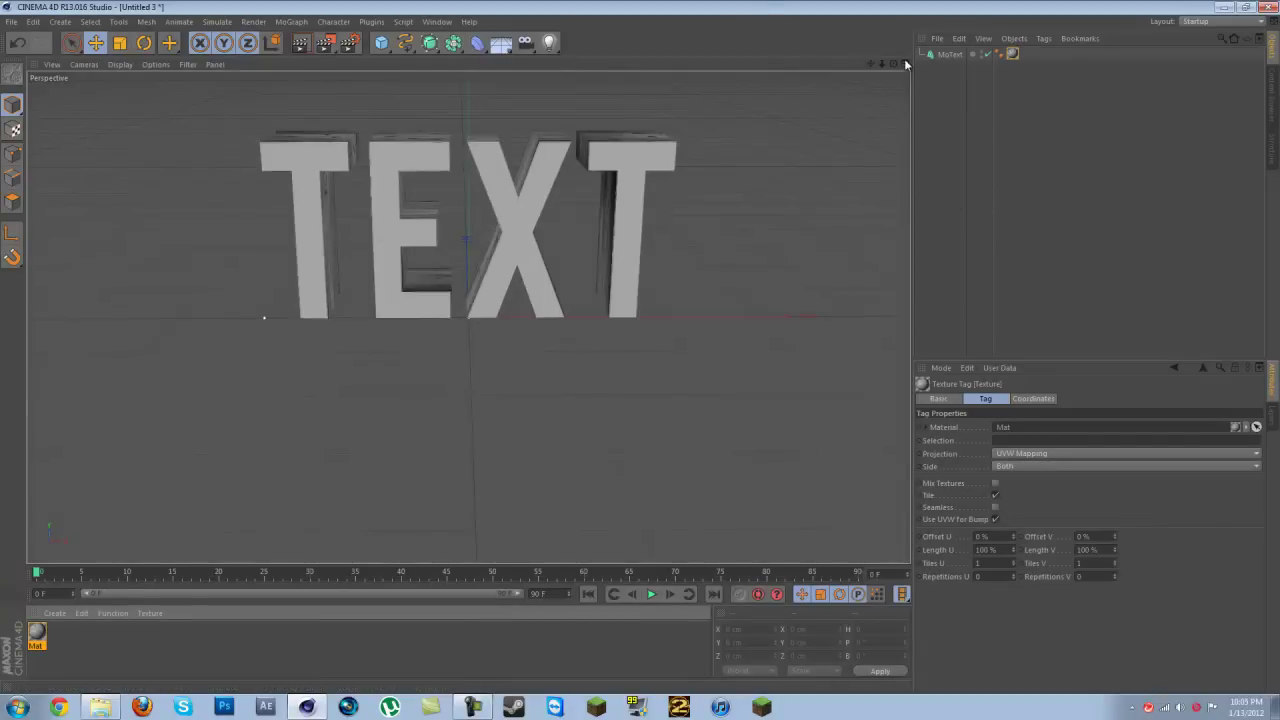
- Set the texture tag to seamless Cubic projection and preview-render the view
mouse_move(893, 66)
left_mouse_down()
mouse_move(639, 346)
mouse_move(888, 63)
mouse_move(640, 346)
mouse_move(871, 65)
mouse_move(640, 347)
mouse_move(870, 61)
left_mouse_up()
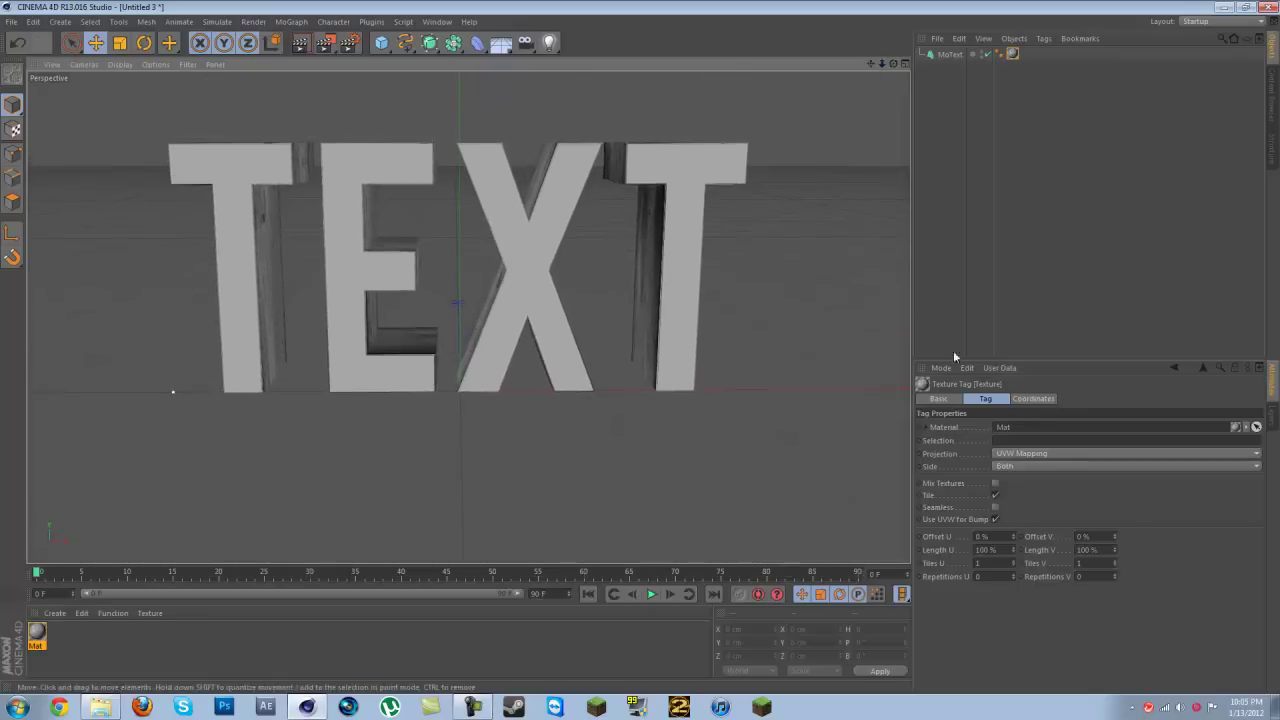
left_click(1018, 456)
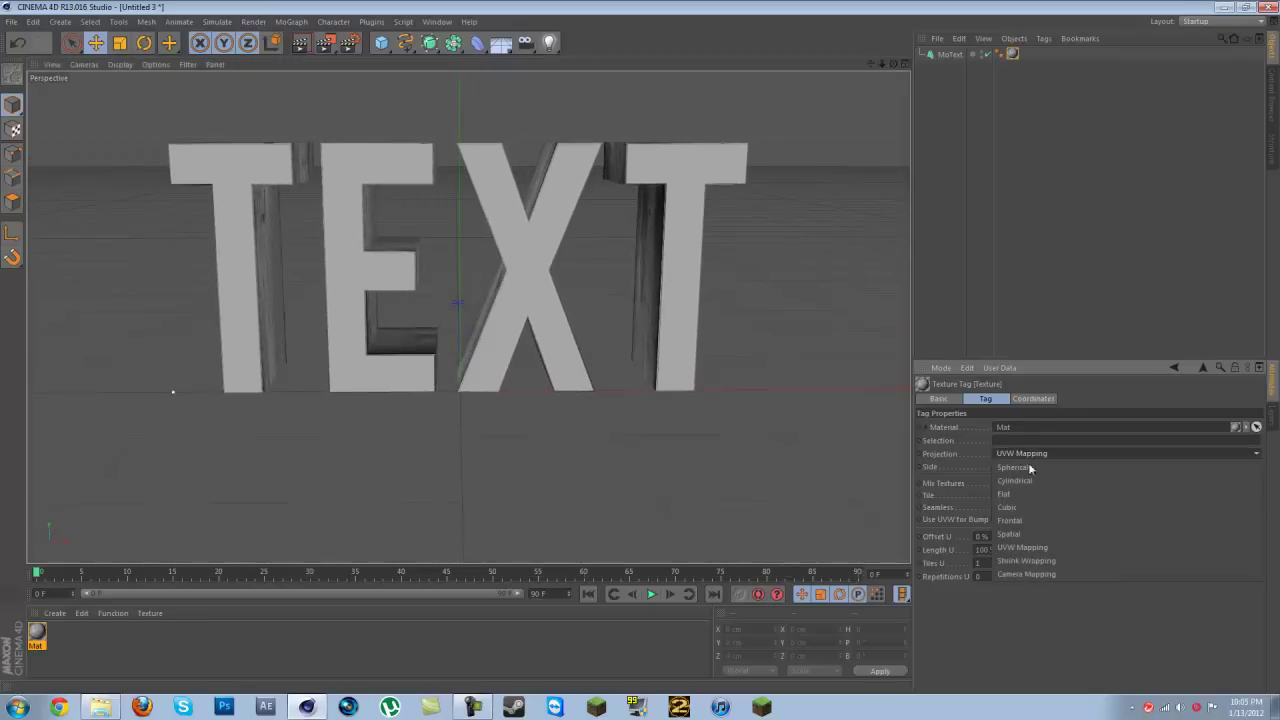
left_click(1025, 512)
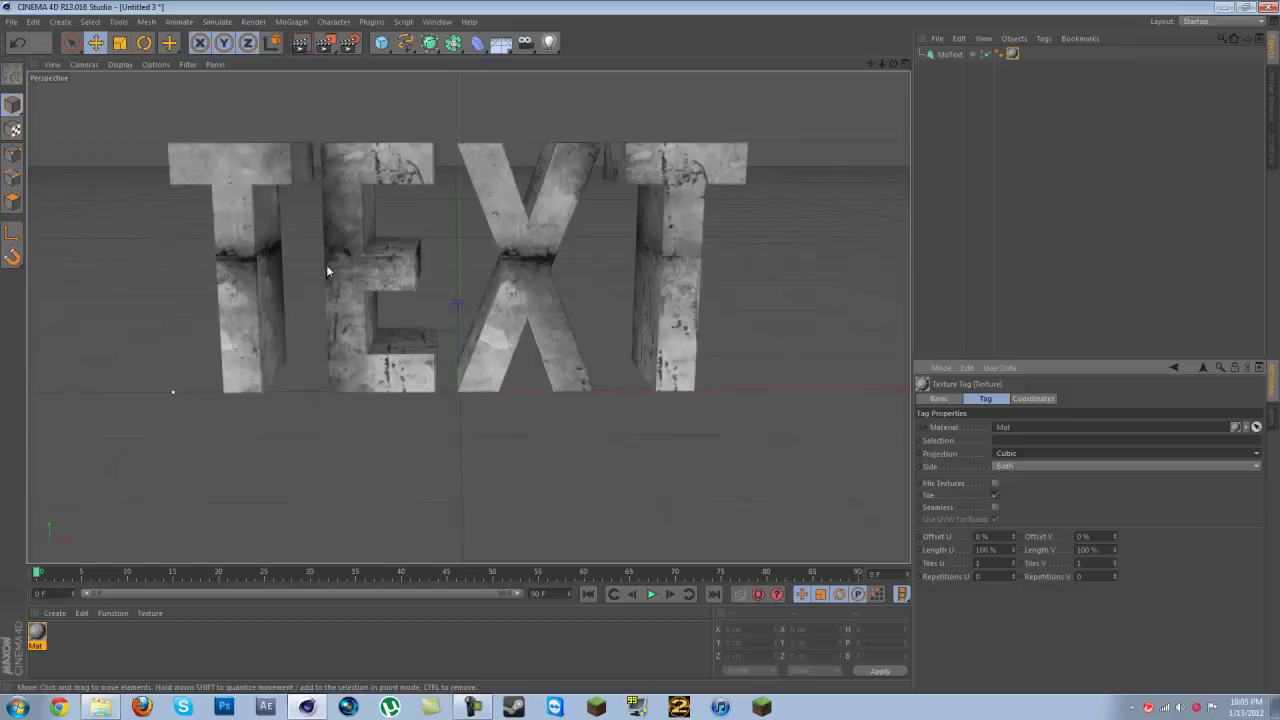
left_click(995, 507)
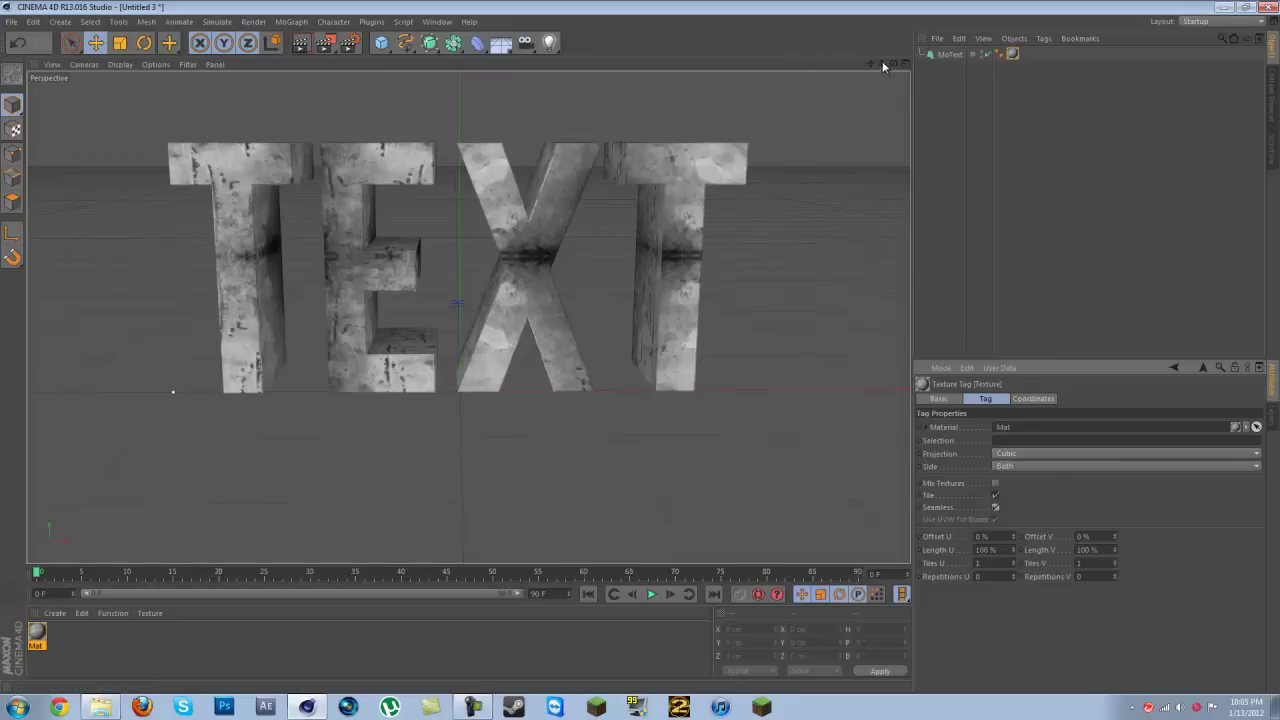
left_click_drag(880, 64, 641, 352)
left_click_drag(870, 64, 640, 347)
left_click(306, 45)
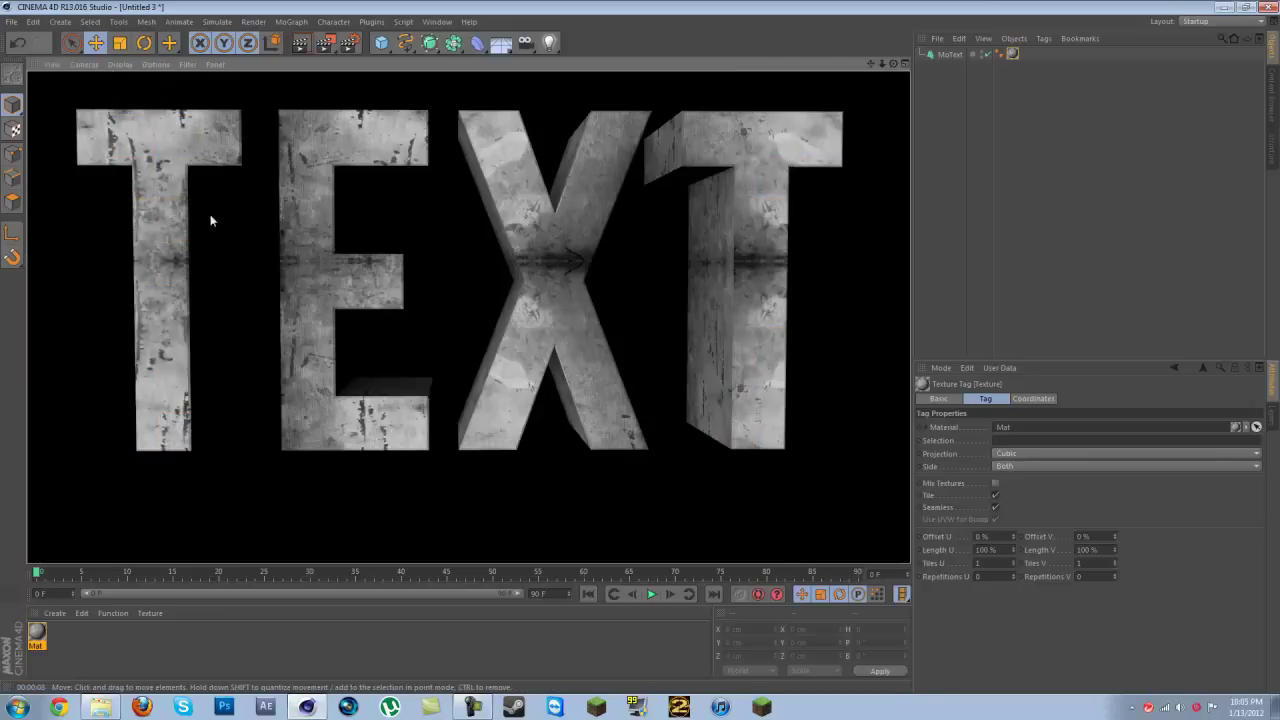
- Add a first light and move it forward toward the camera
left_click(371, 266)
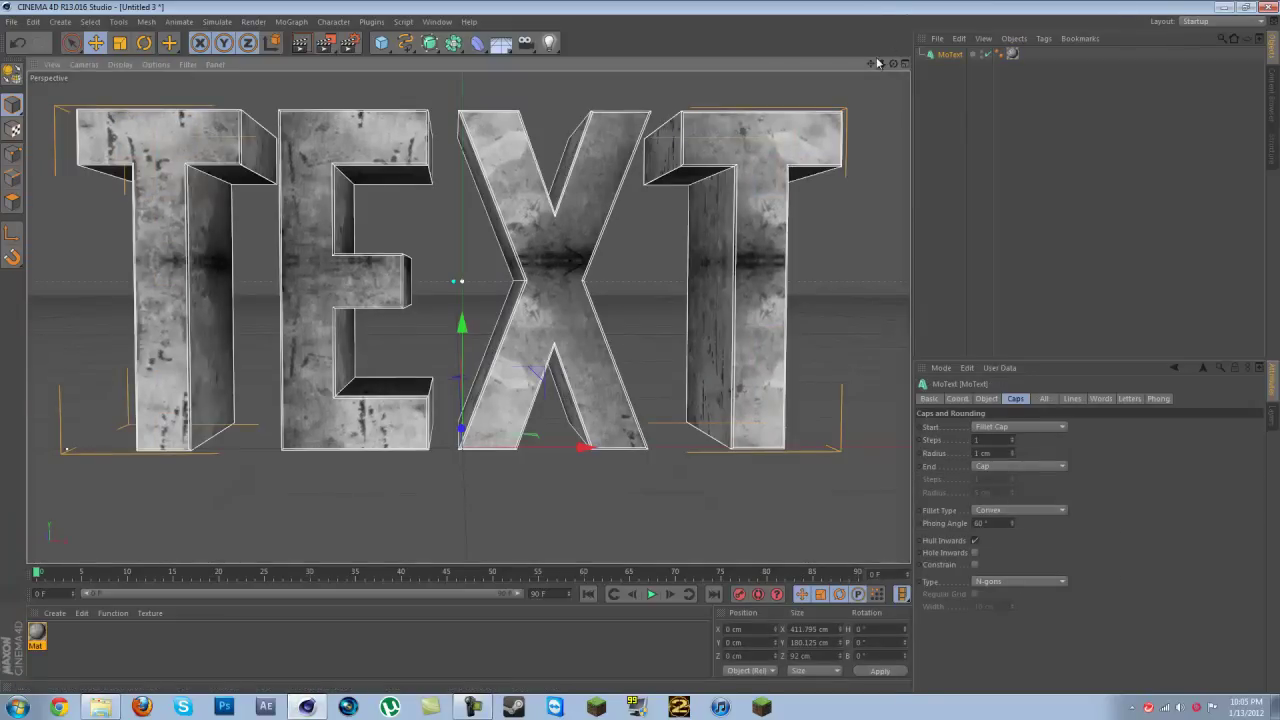
scroll(628, 353, "down", 5)
left_click(548, 42)
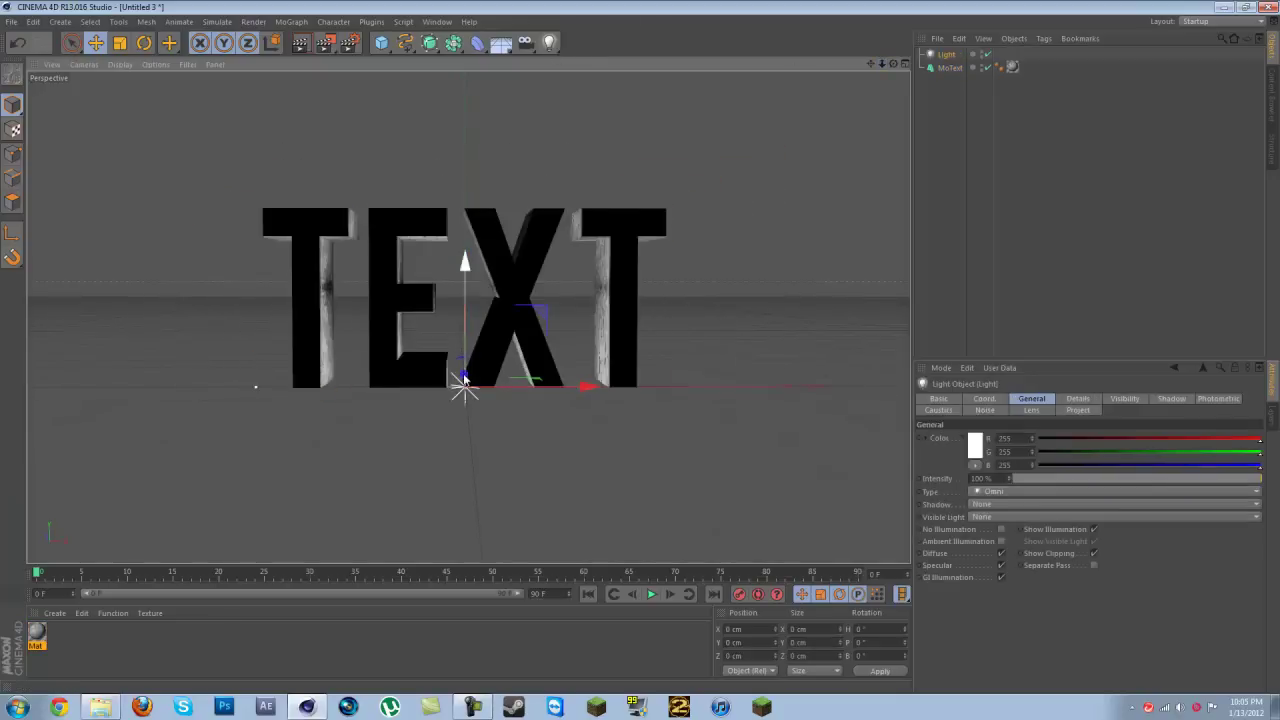
left_click_drag(466, 378, 460, 505)
- Add a second light and raise it above the TEXT
left_click(548, 42)
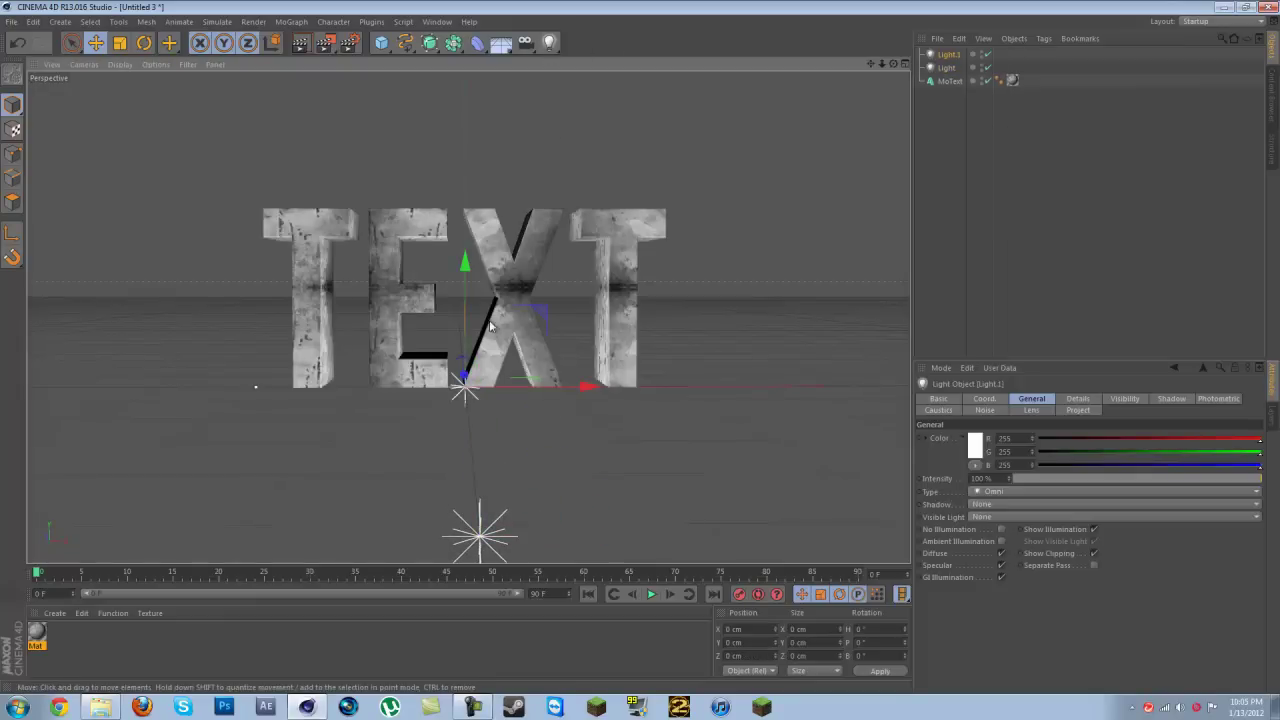
left_click_drag(466, 317, 466, 182)
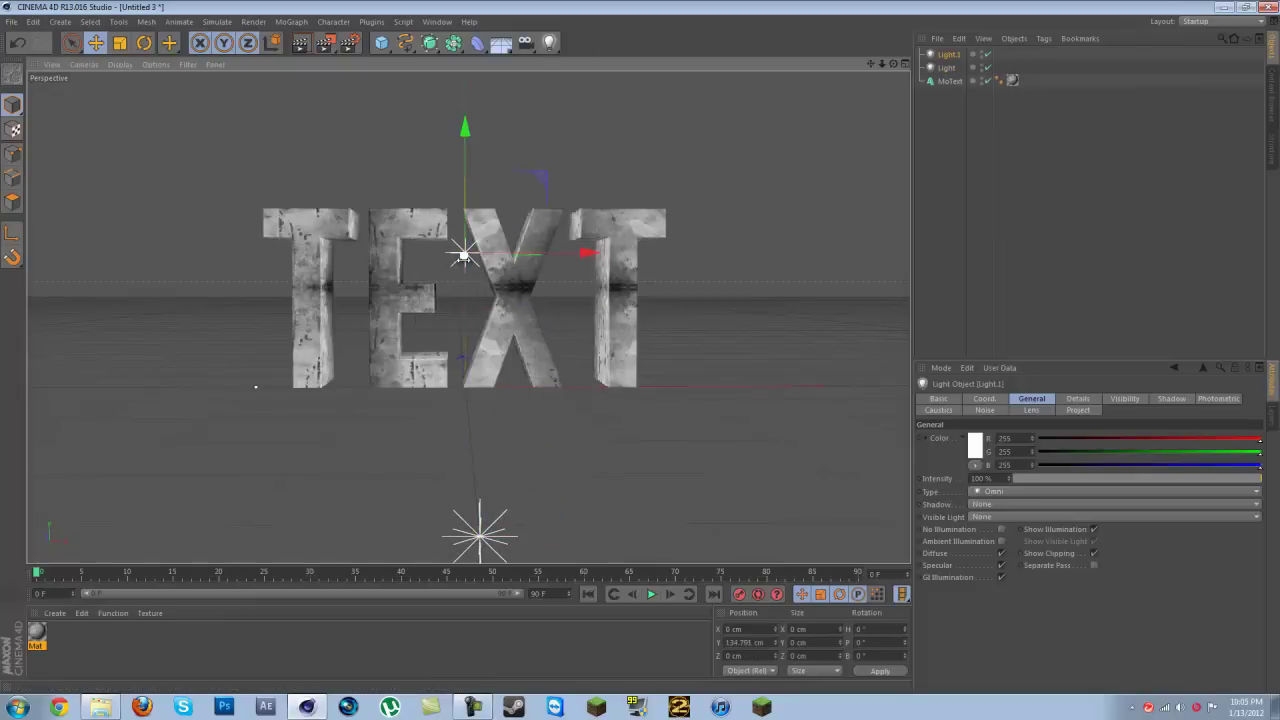
left_click_drag(460, 251, 456, 208)
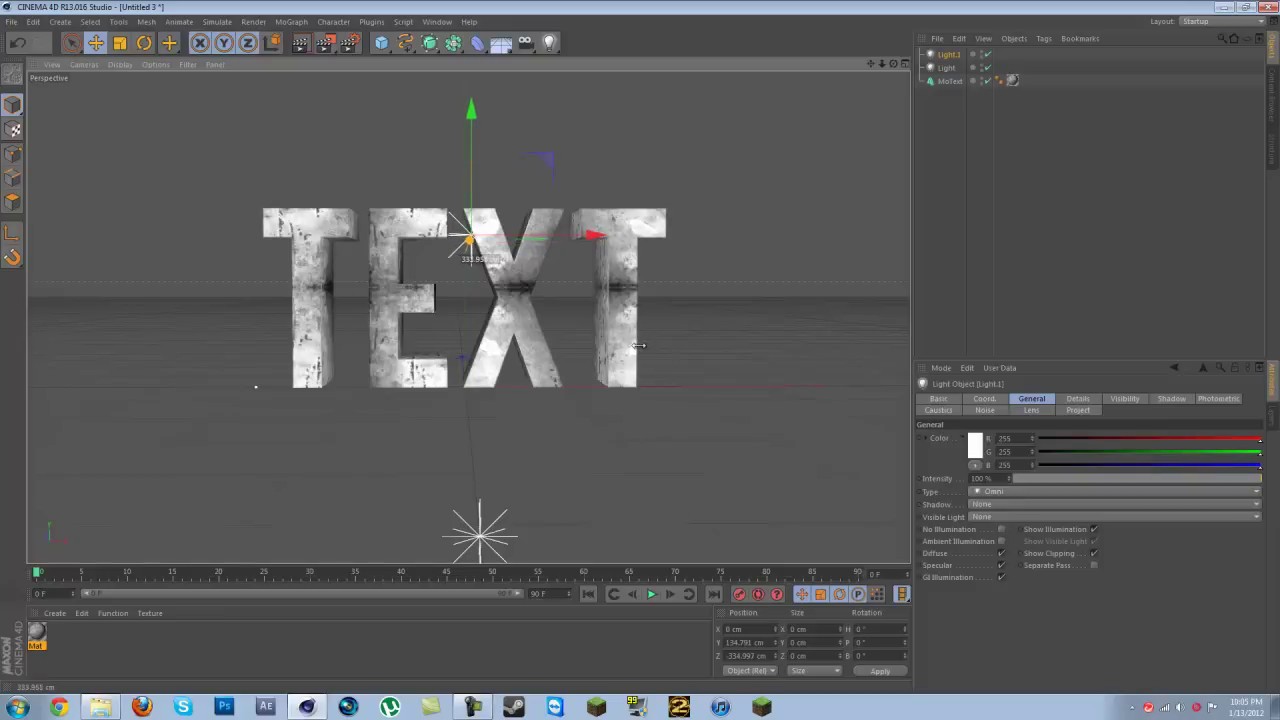
left_click(1023, 165)
- Preview-render the lit TEXT from a closer camera, then pull back
left_click_drag(881, 62, 642, 352)
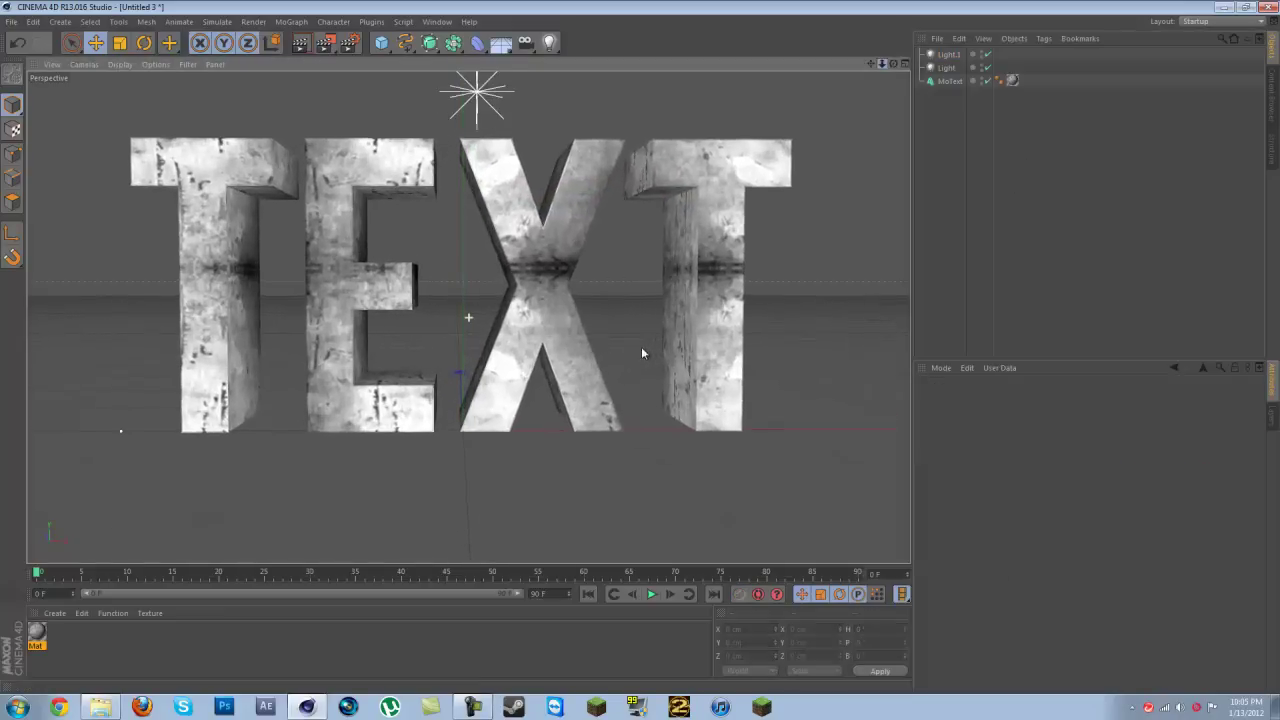
left_click(300, 43)
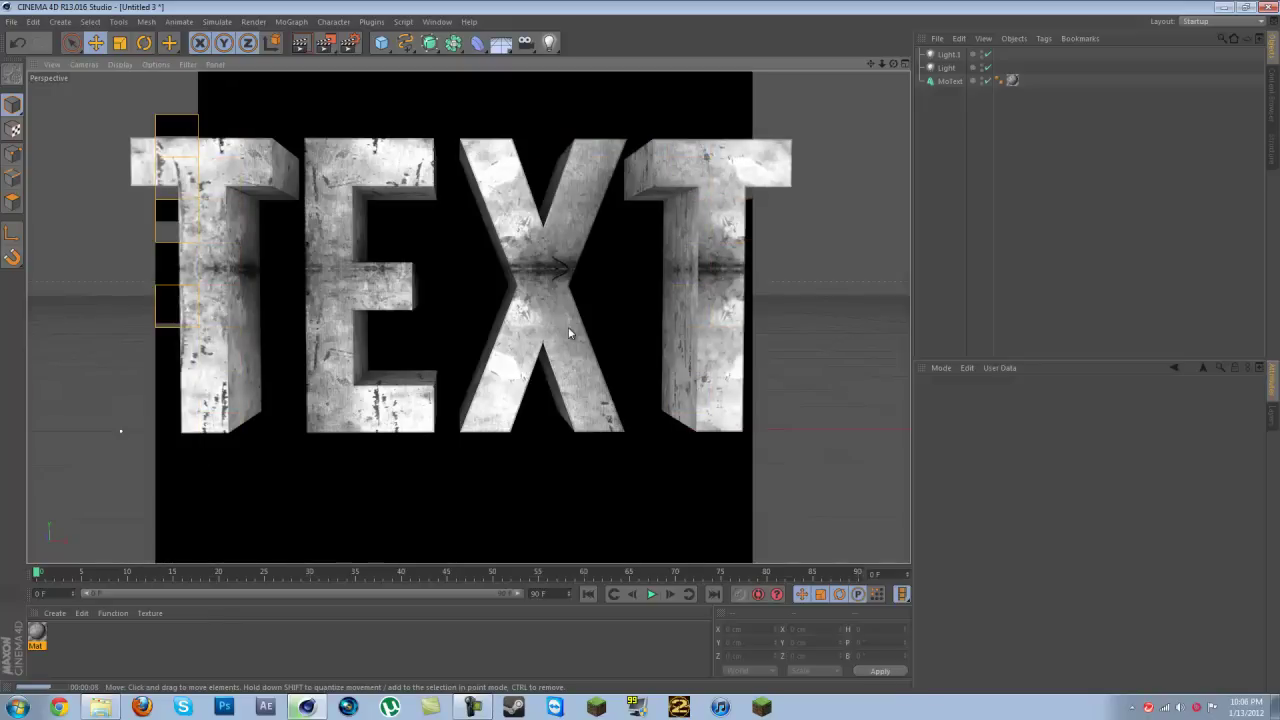
left_click(635, 382)
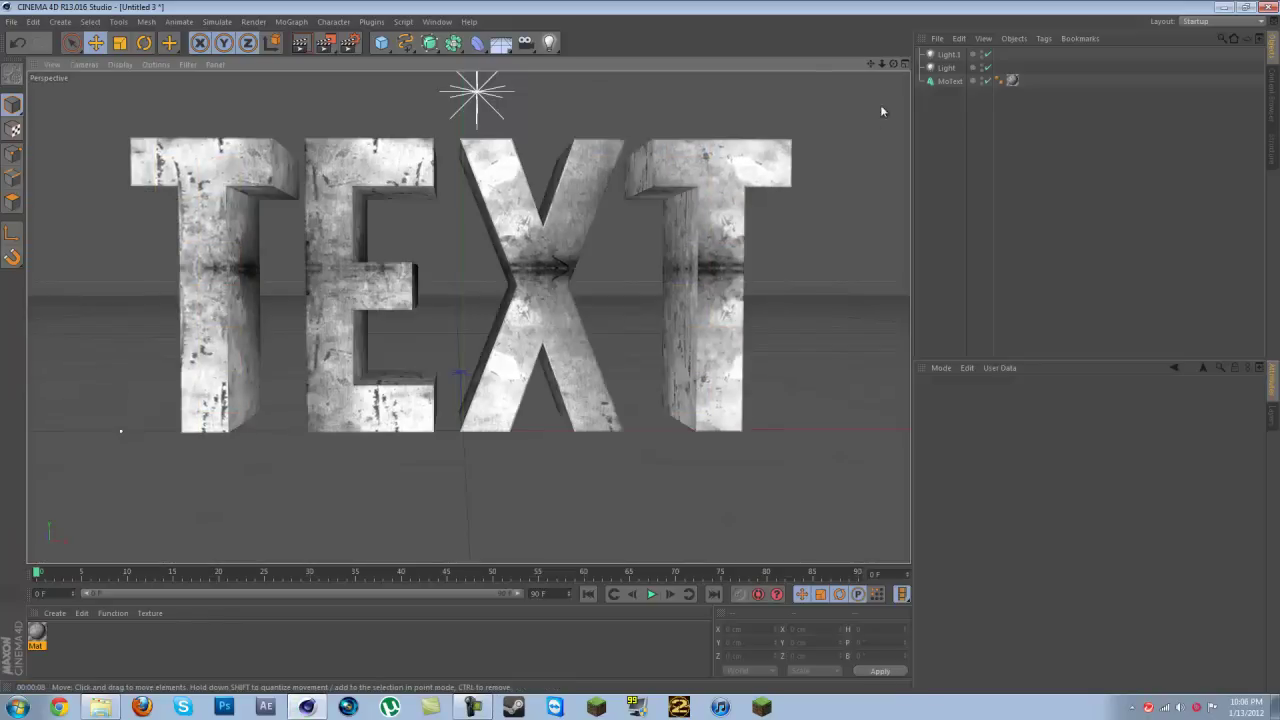
left_click_drag(882, 64, 640, 352)
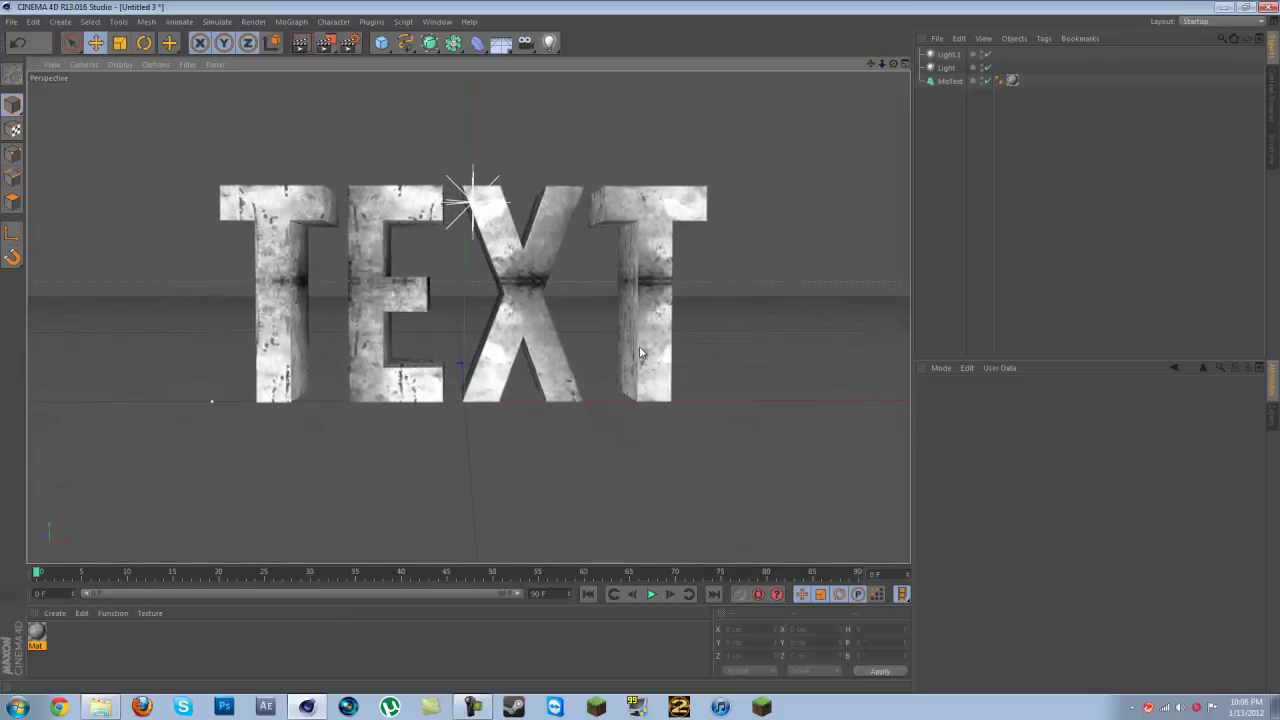
- Import grungee.png as a new material copied to the project, with specular disabled
left_click(100, 707)
left_click_drag(346, 41, 417, 40)
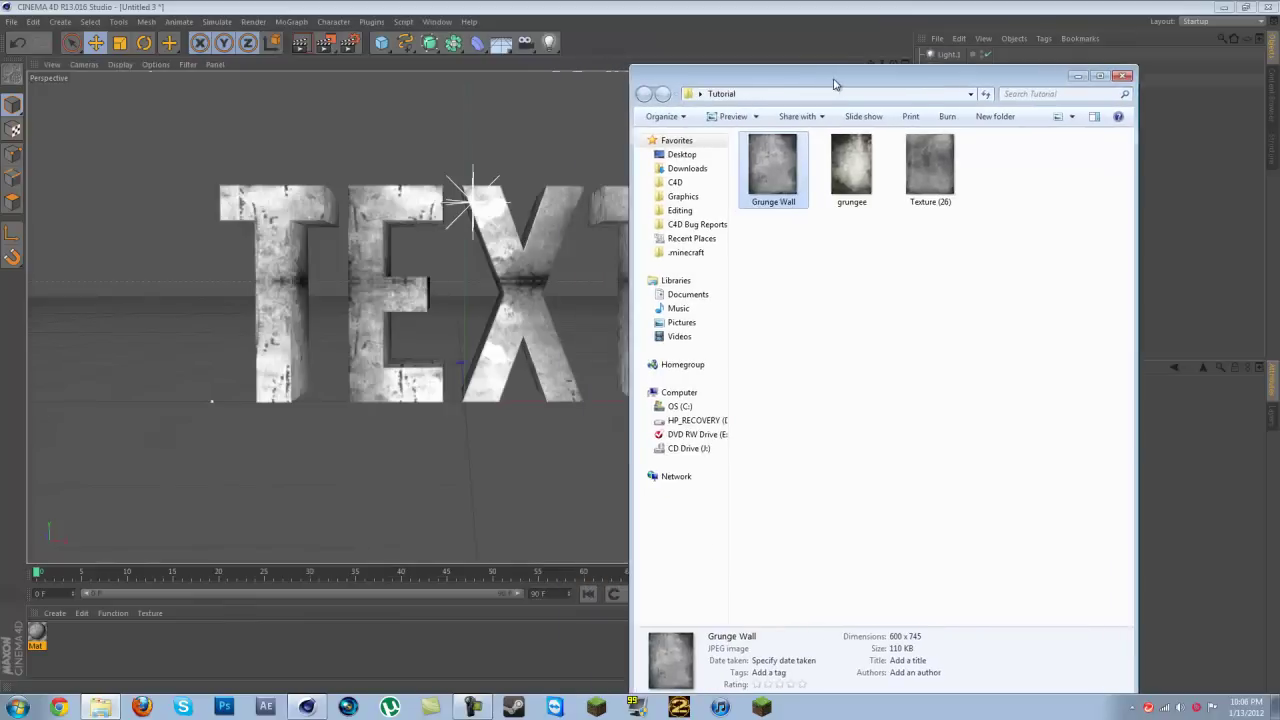
left_click_drag(835, 84, 920, 84)
left_click_drag(936, 165, 150, 645)
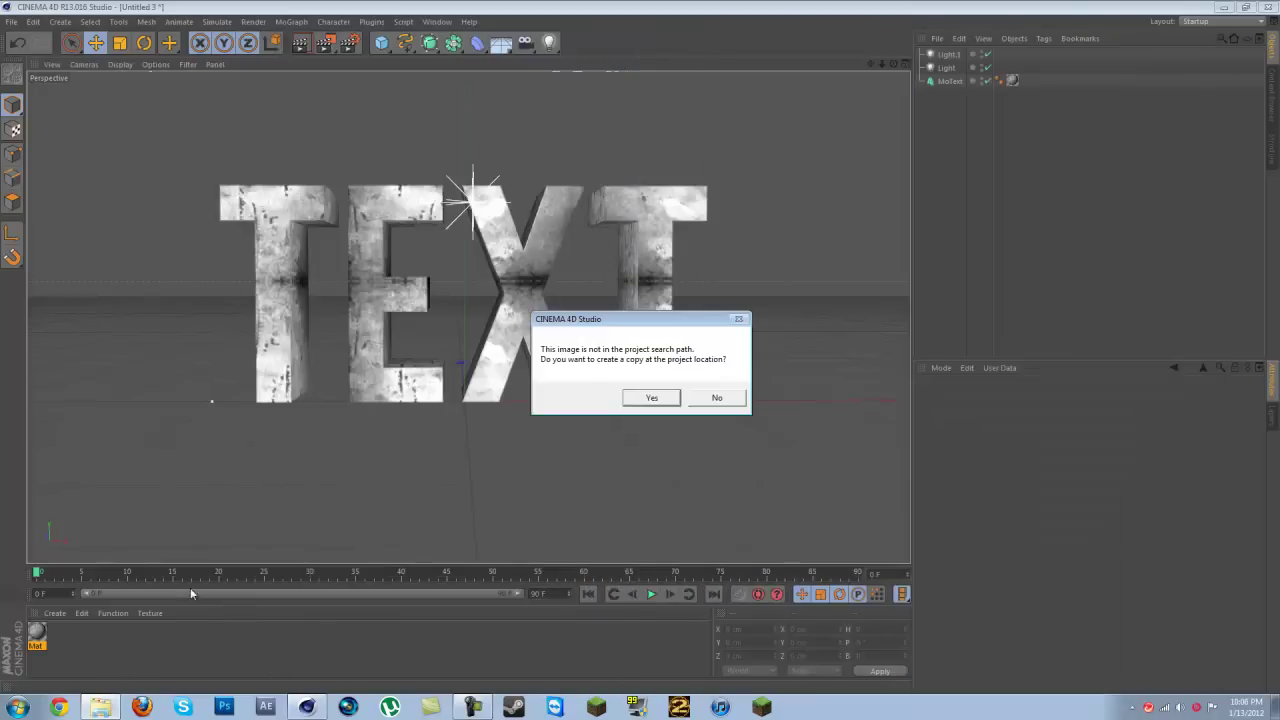
left_click(652, 398)
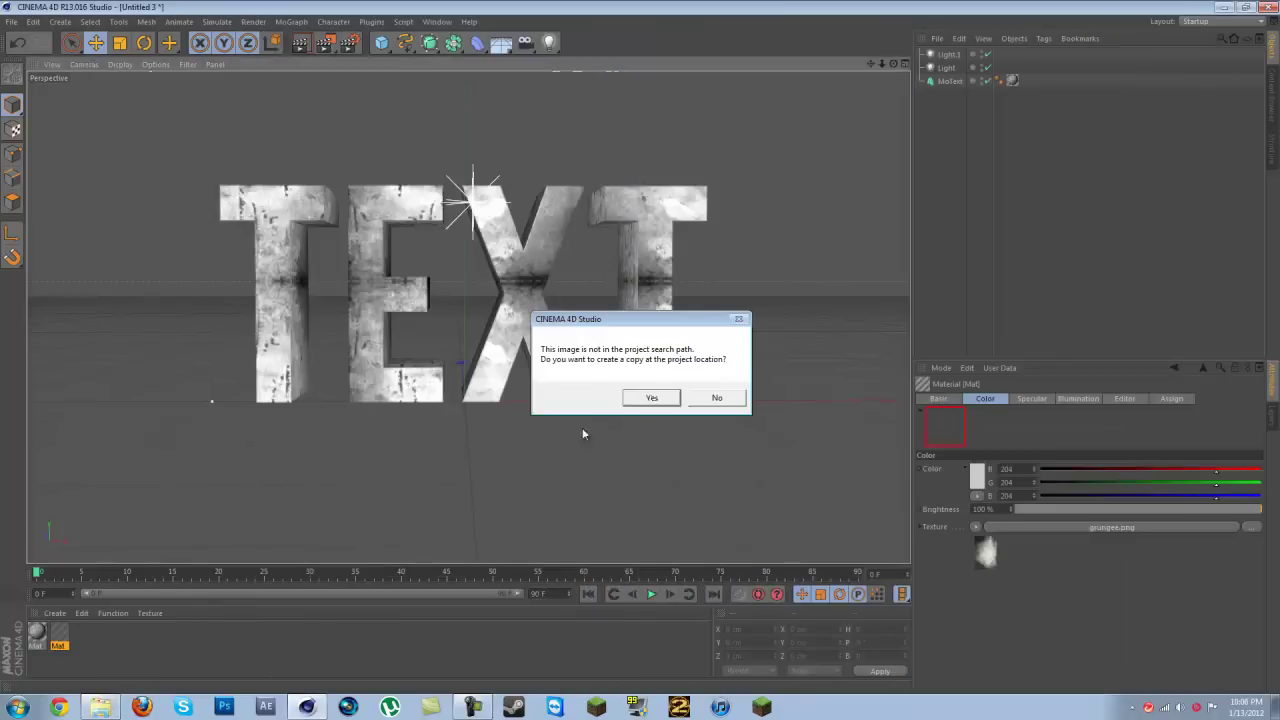
double_click(60, 635)
left_click(264, 311)
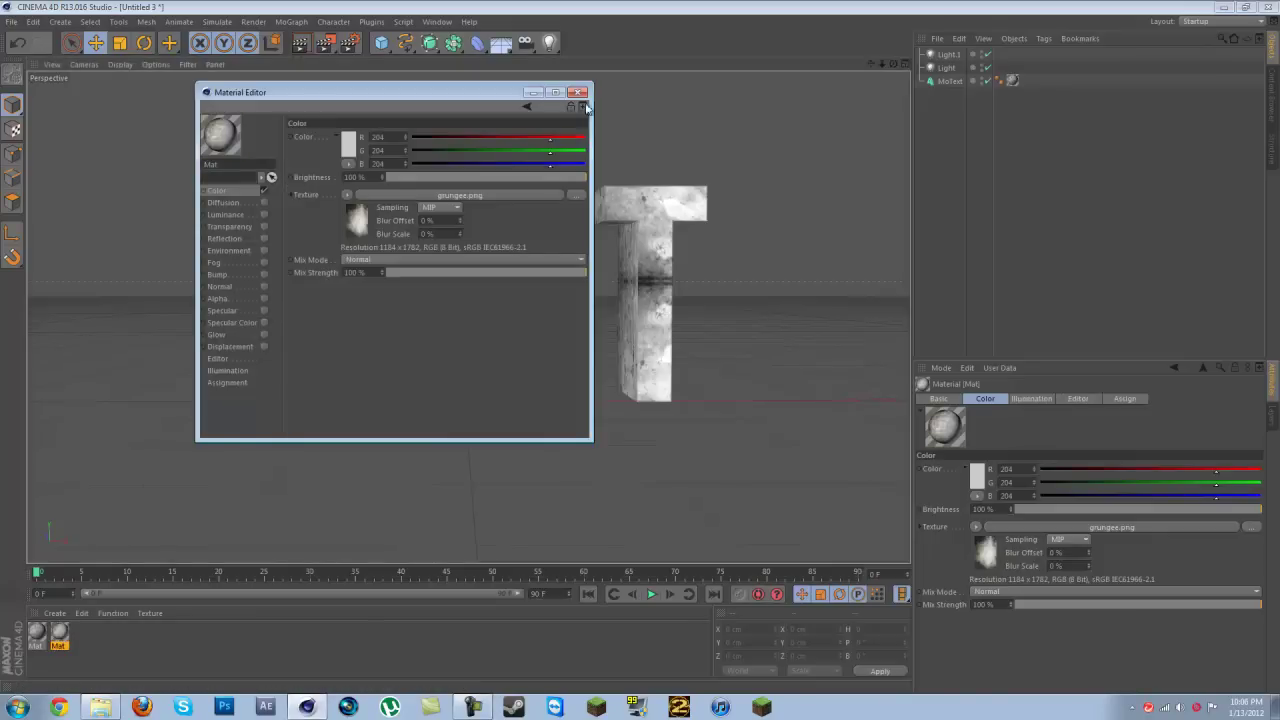
left_click(577, 92)
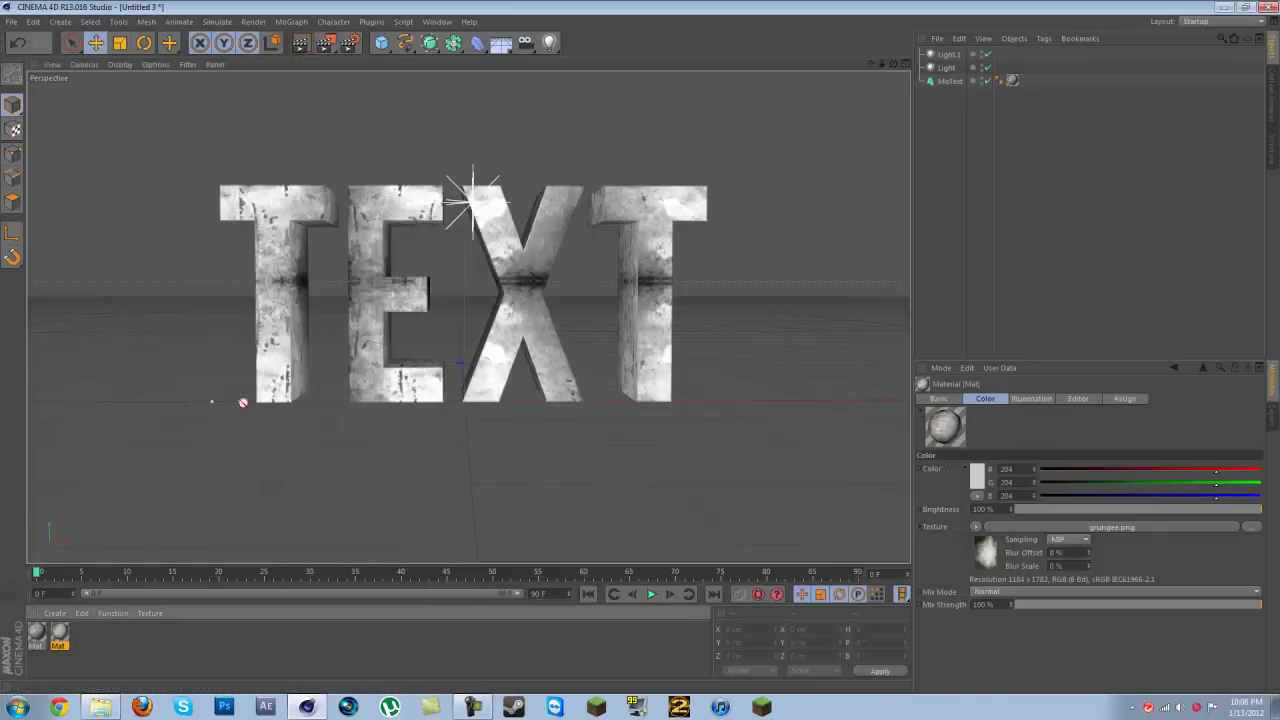
- Apply the grungee material to MoText with seamless Cubic projection
left_click_drag(243, 403, 278, 359)
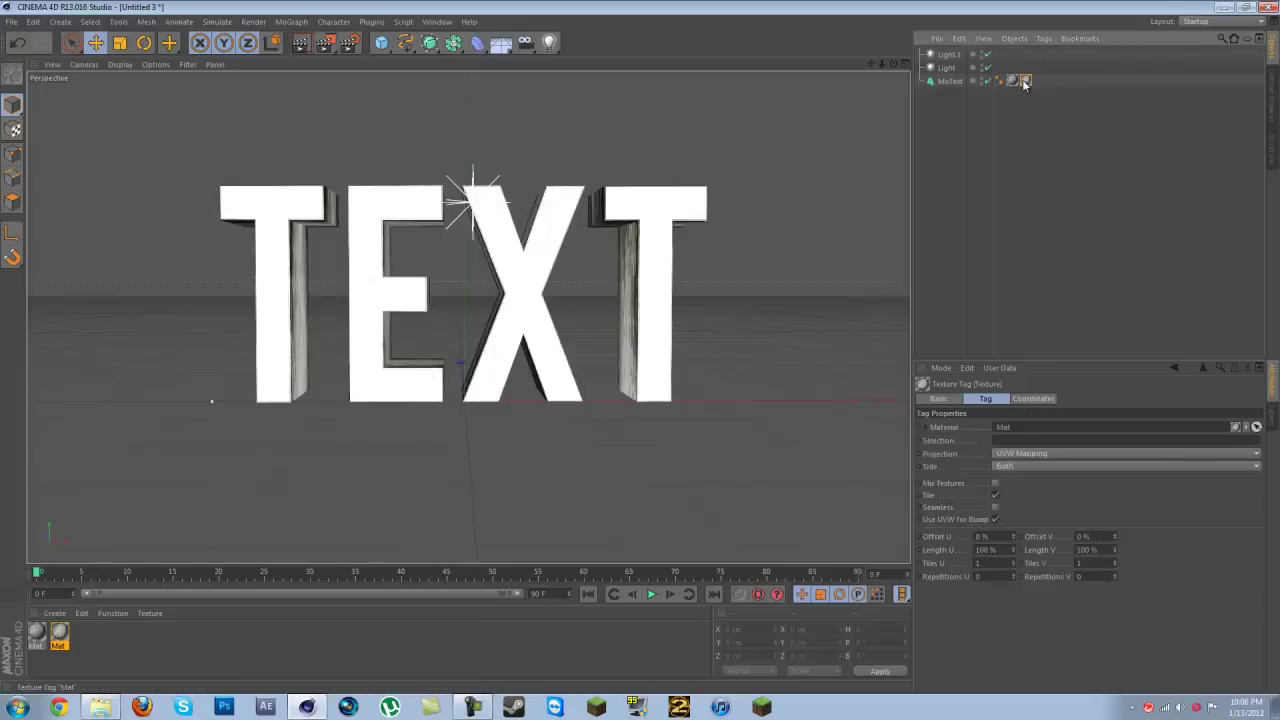
left_click(1007, 455)
left_click(1005, 508)
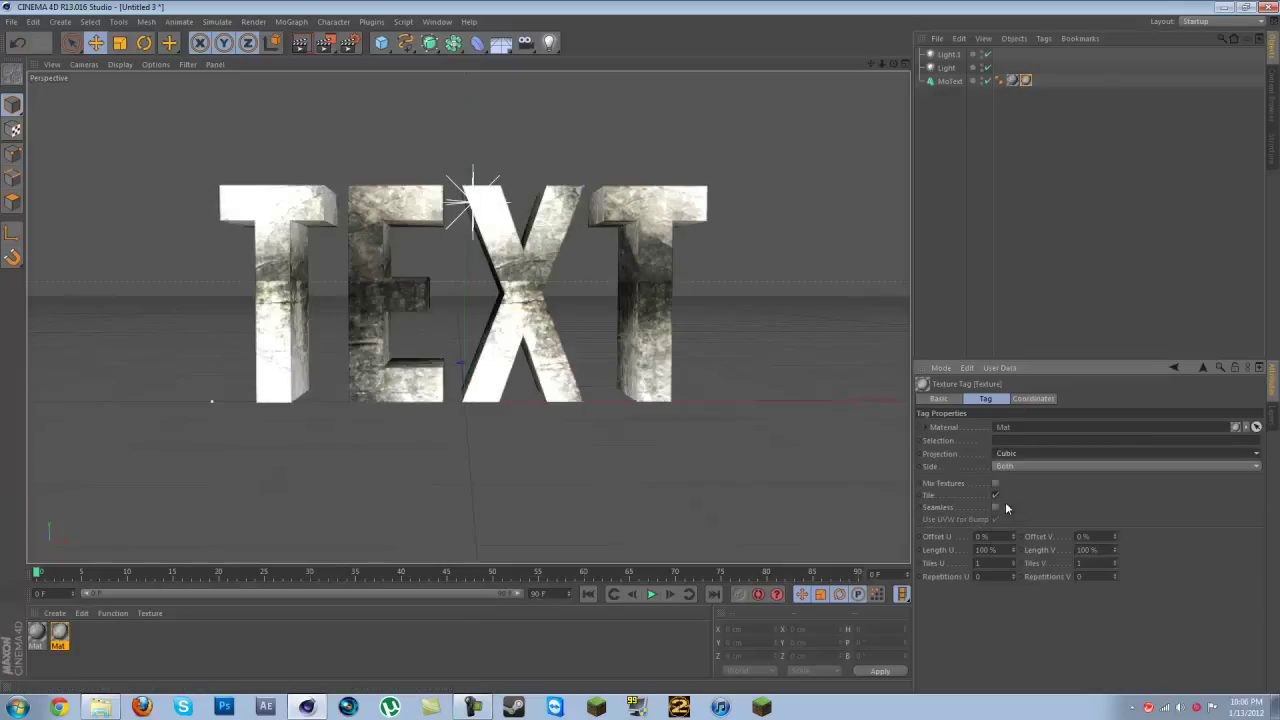
left_click(995, 506)
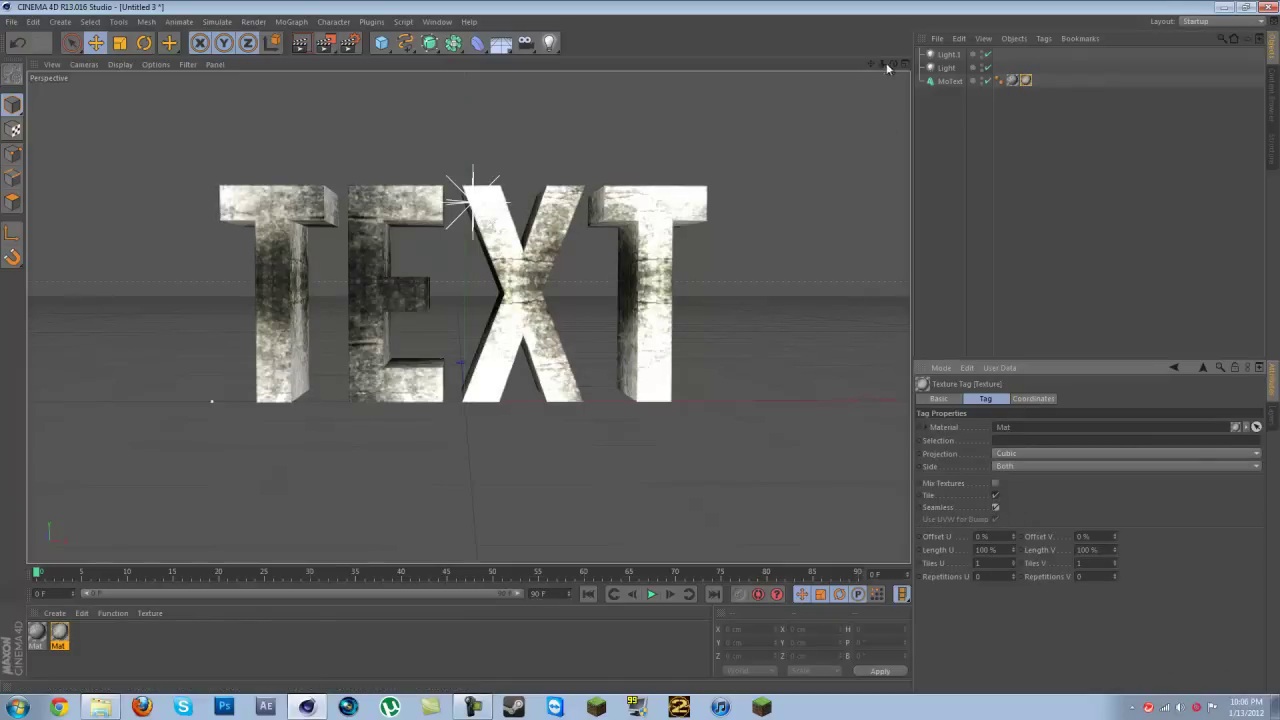
scroll(641, 349, "up", 3)
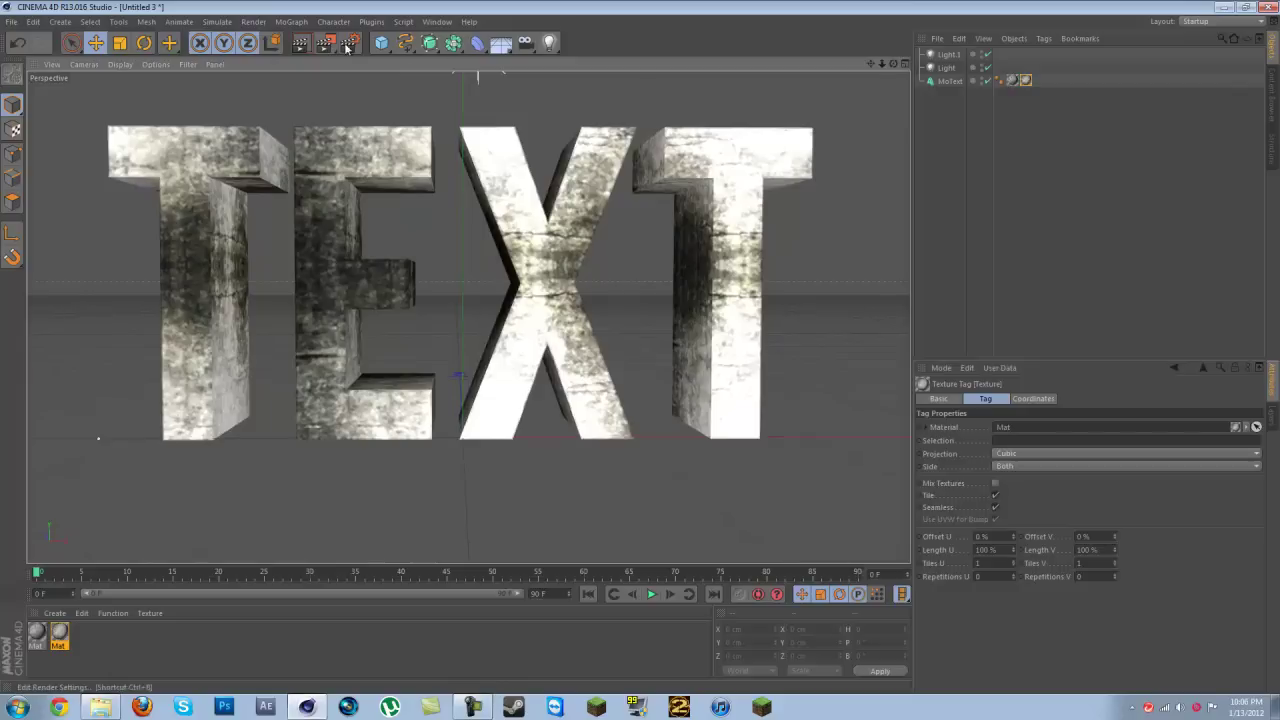
left_click(299, 45)
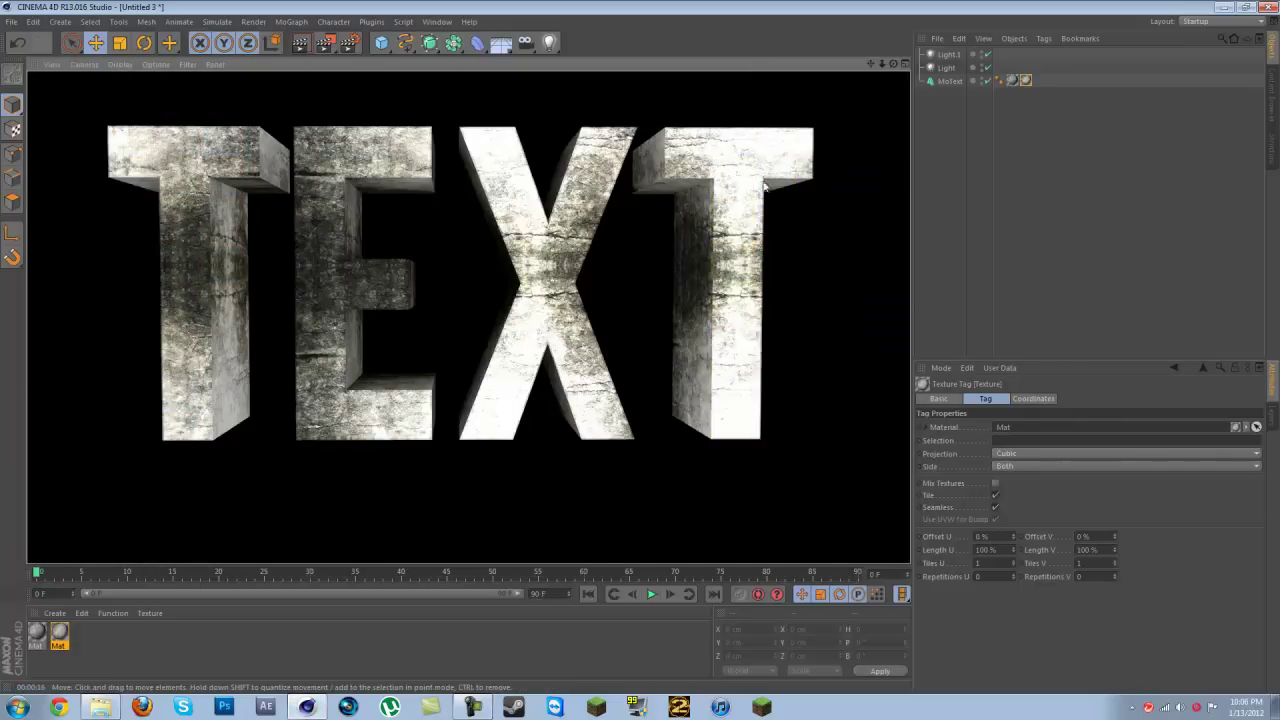
left_click(829, 180)
- Import another Tutorial texture image as a new material copied to the project
scroll(641, 352, "down", 3)
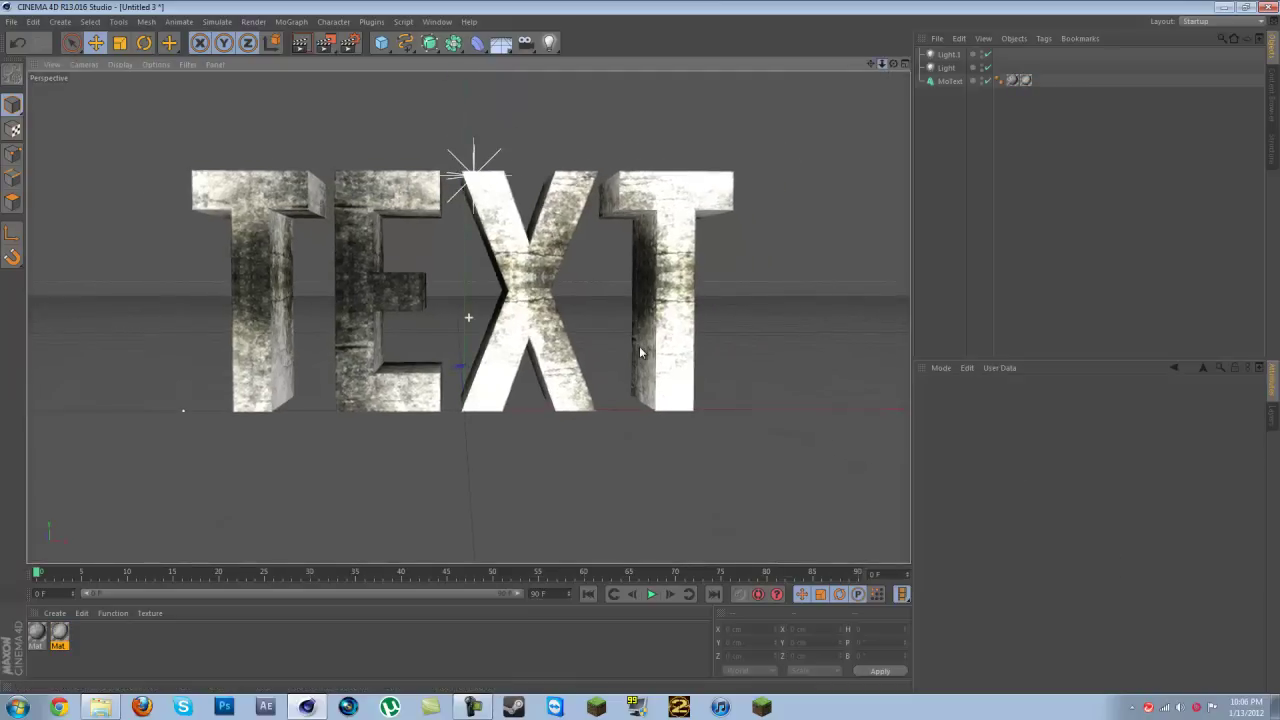
left_click(94, 706)
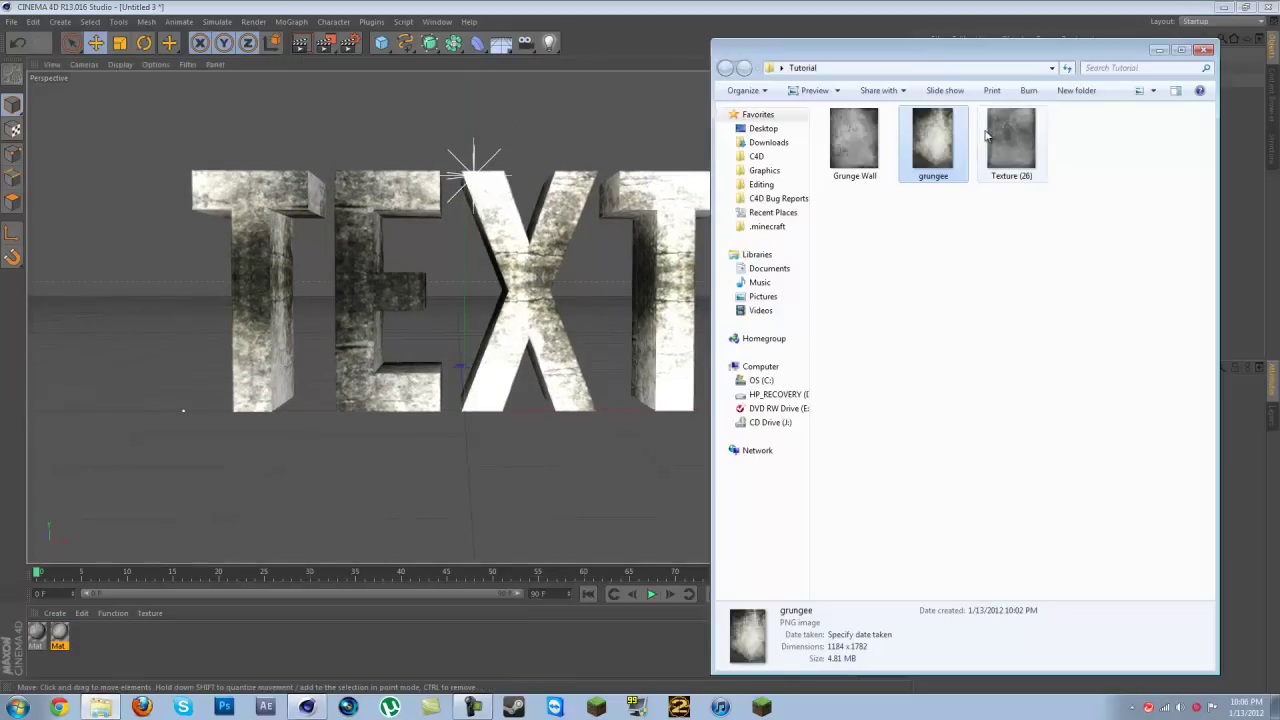
left_click(1005, 130)
left_click_drag(1011, 135, 134, 640)
left_click(651, 398)
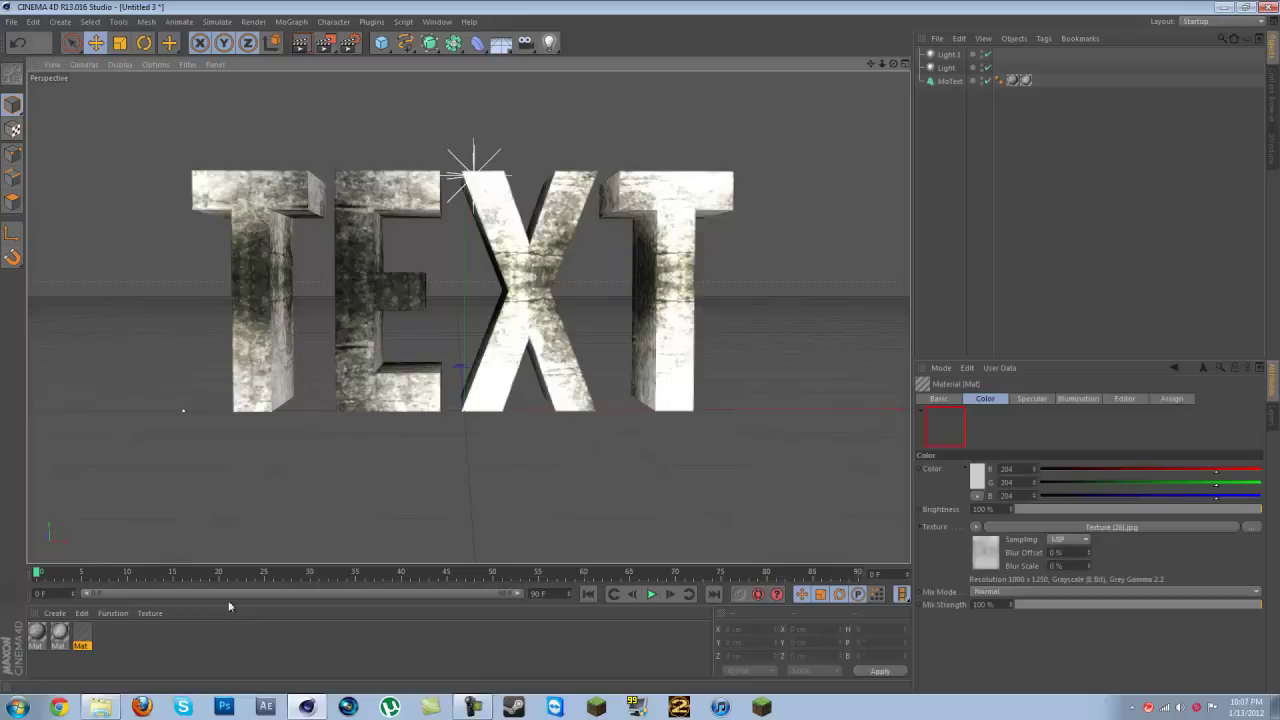
double_click(81, 633)
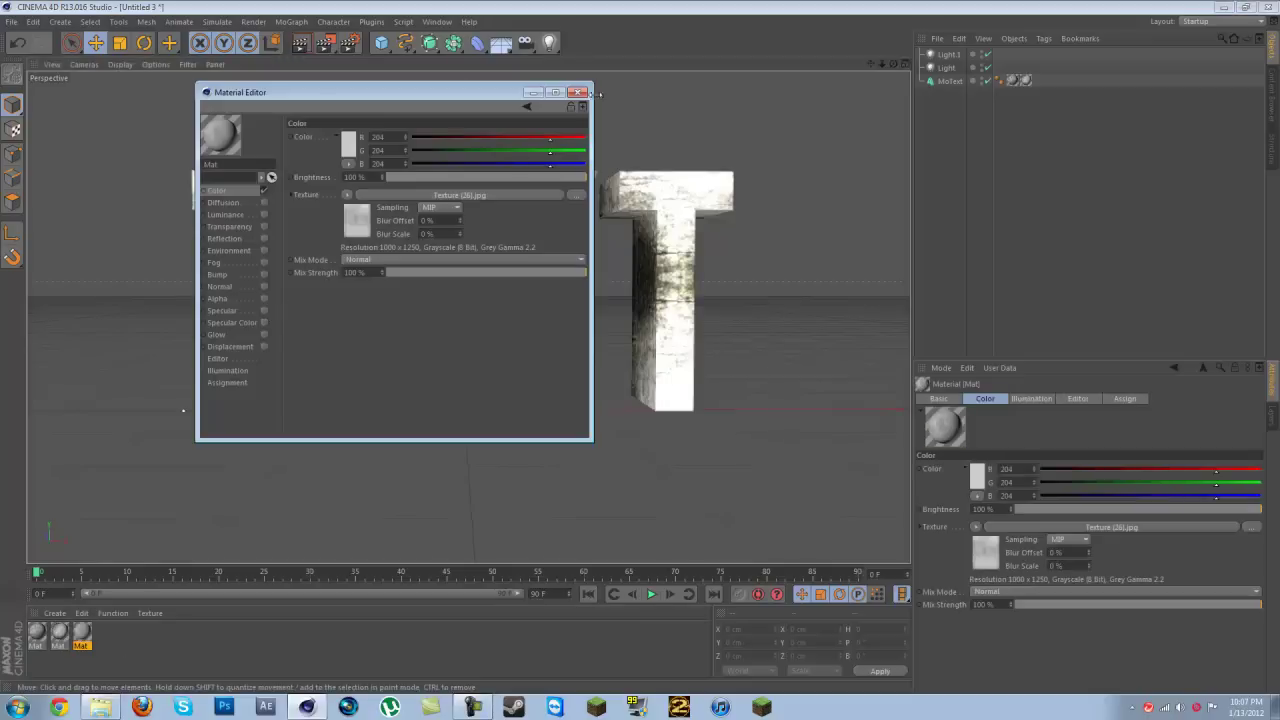
left_click(577, 92)
- Apply Mat to MoText with seamless Cubic projection and preview-render the zoomed view
left_click_drag(86, 645, 250, 382)
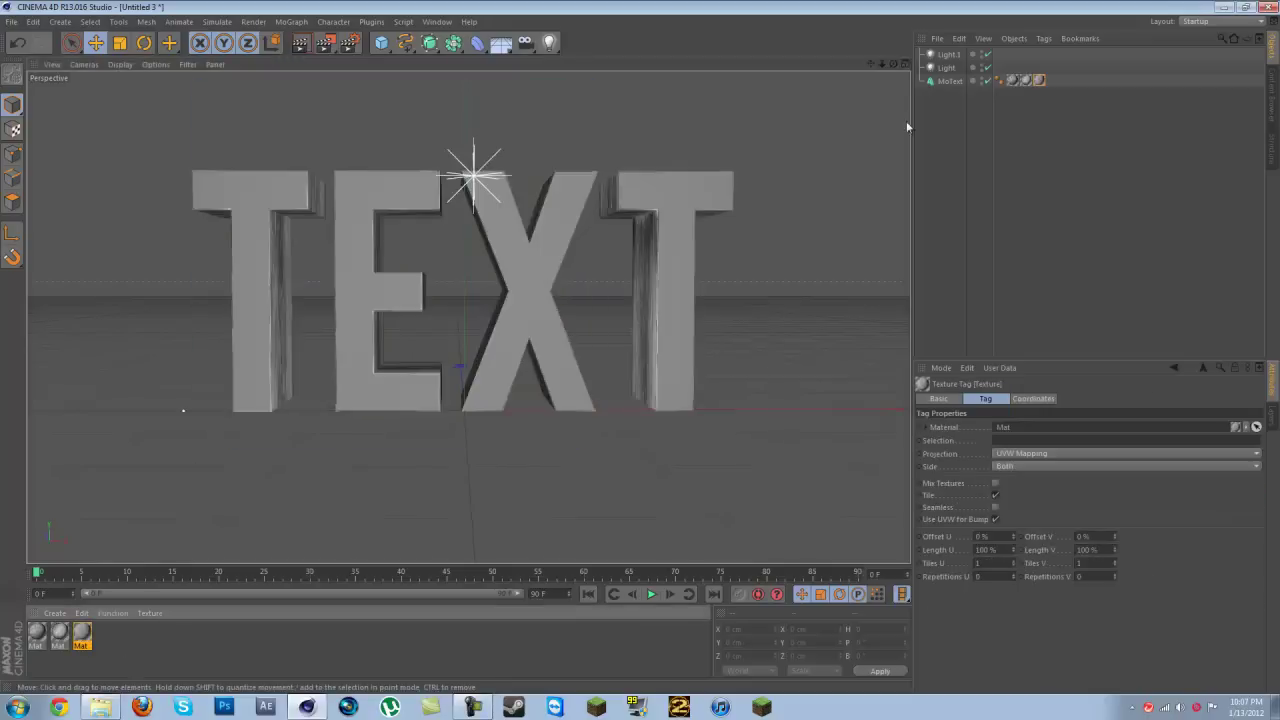
left_click(1020, 455)
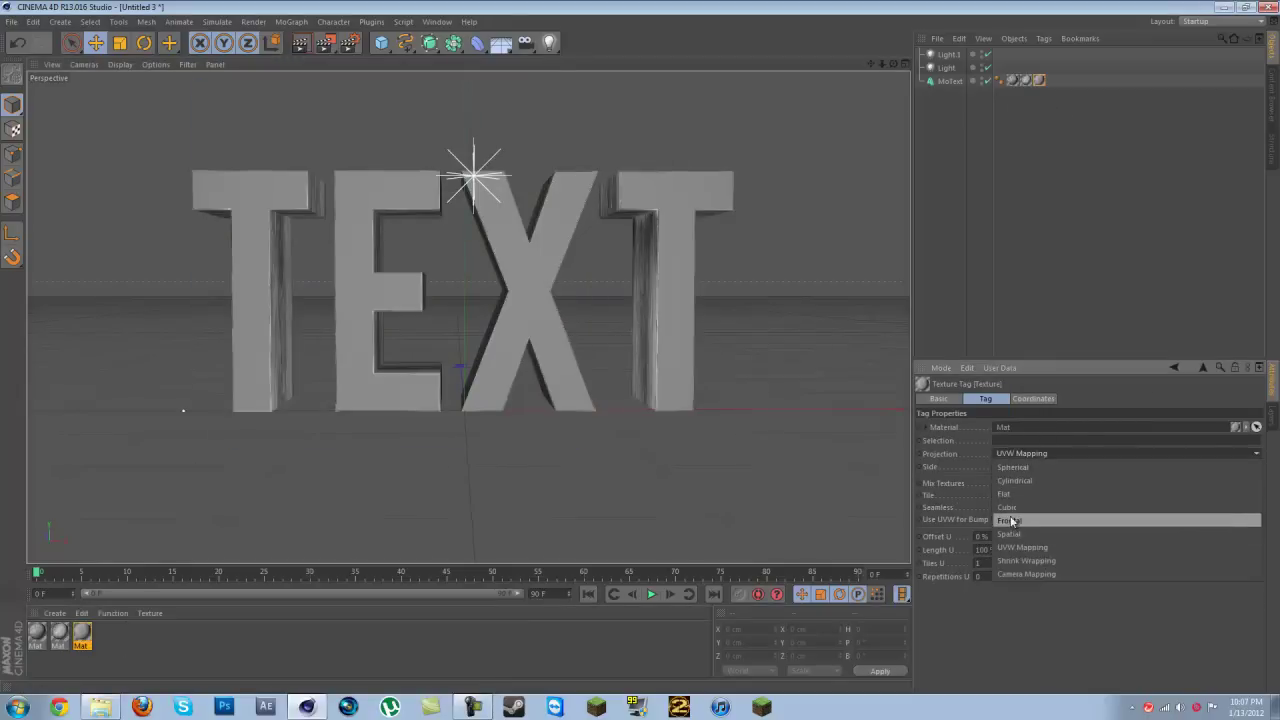
left_click(1010, 511)
left_click(996, 507)
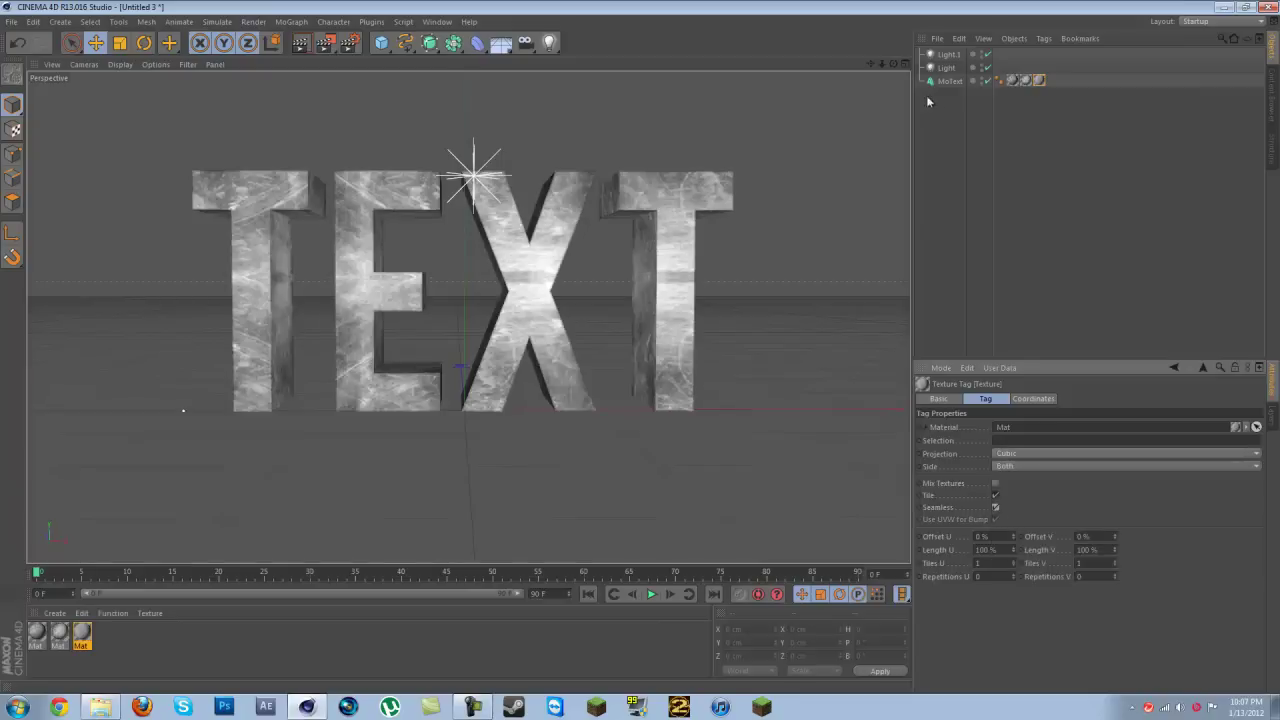
left_click_drag(880, 64, 642, 350)
scroll(642, 347, "up", 3)
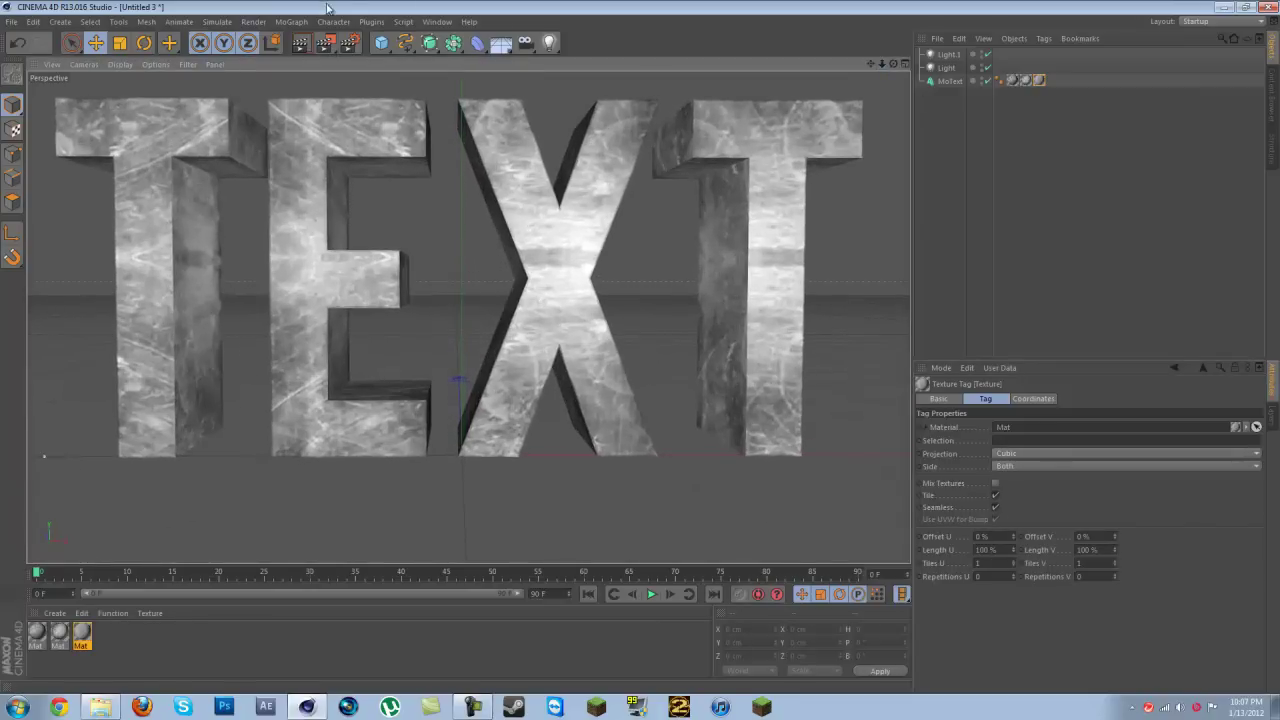
left_click(299, 42)
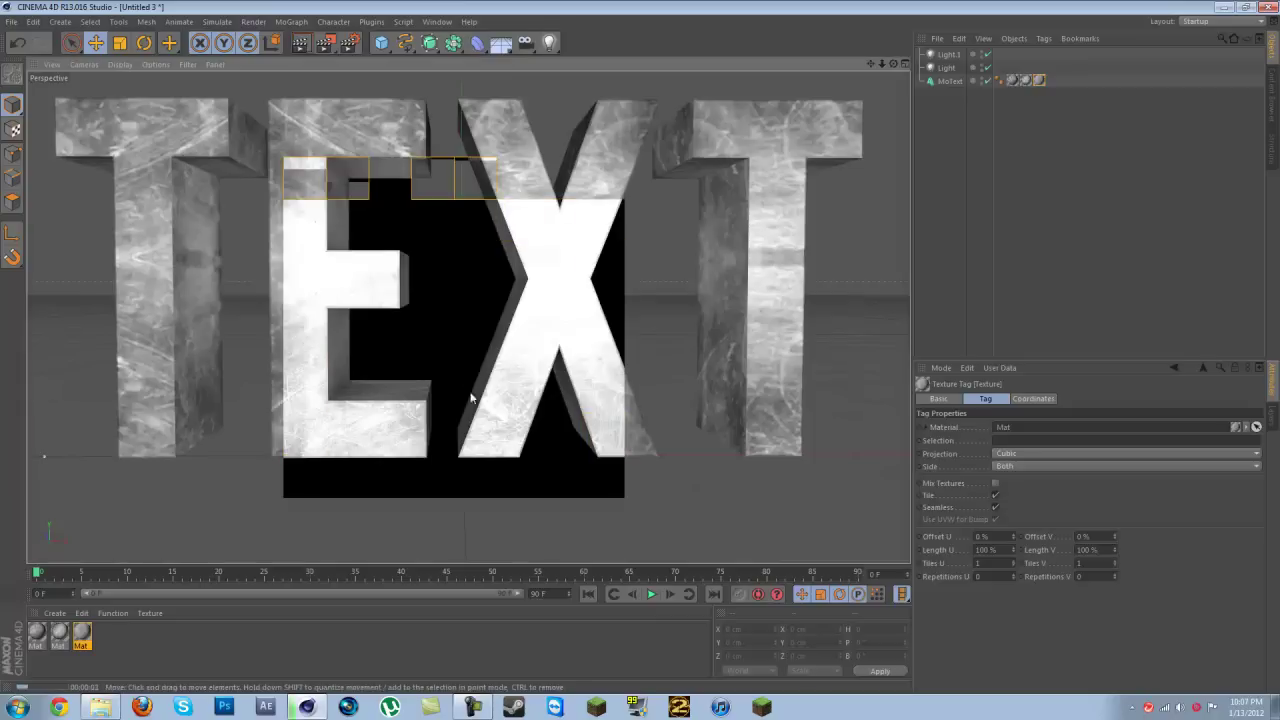
- Push Light.1 further out along its Z axis and render a test view
scroll(505, 438, "down", 4)
left_click(507, 432)
scroll(507, 432, "down", 2)
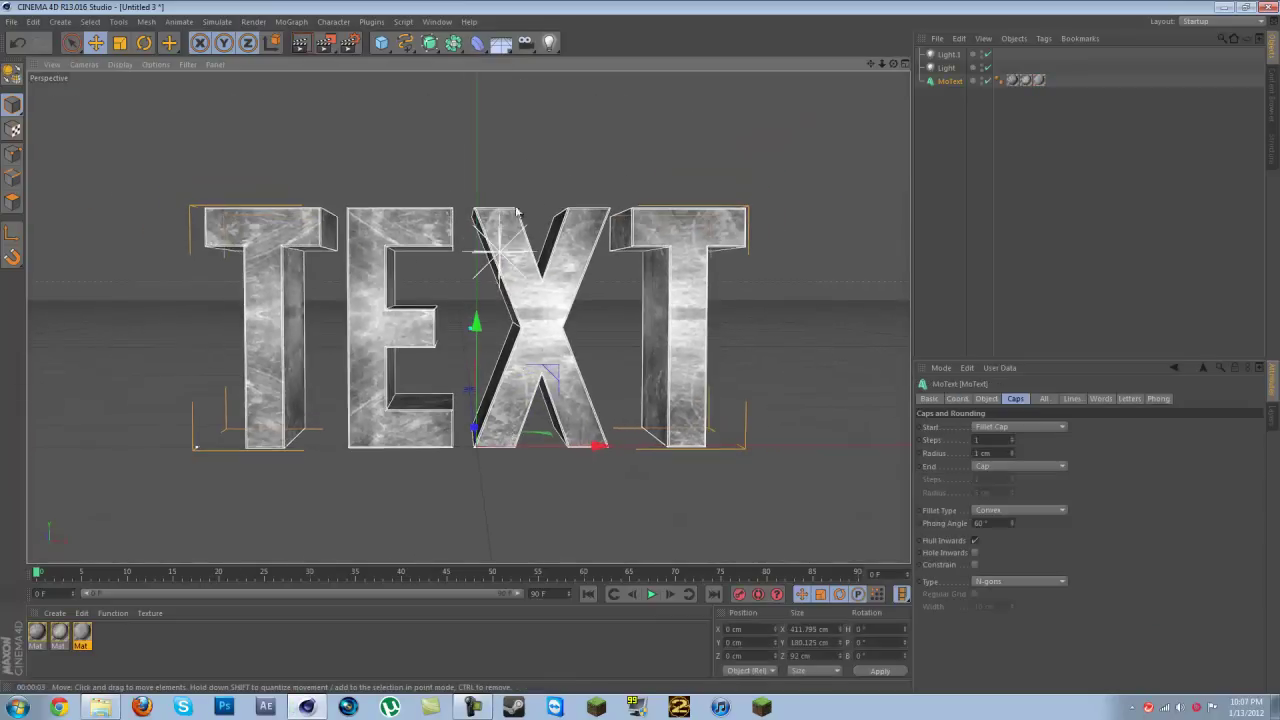
left_click(492, 256)
left_click_drag(488, 256, 630, 344)
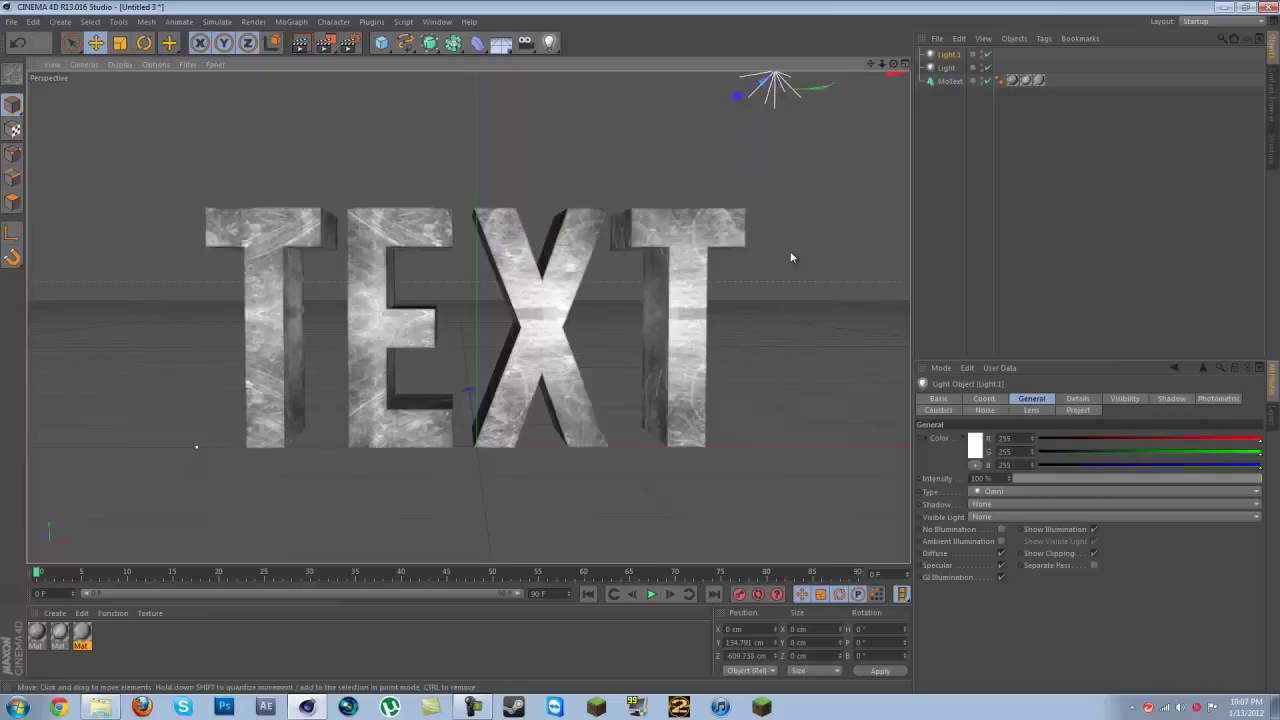
scroll(640, 346, "up", 5)
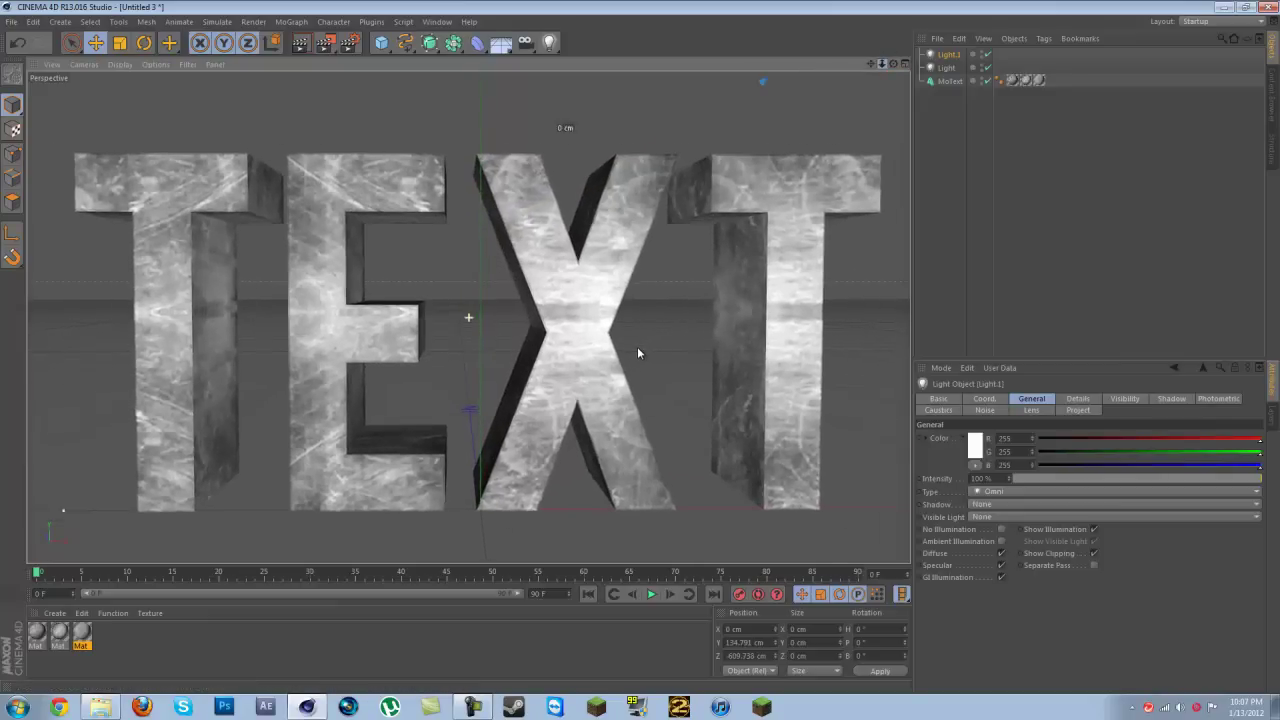
left_click(302, 50)
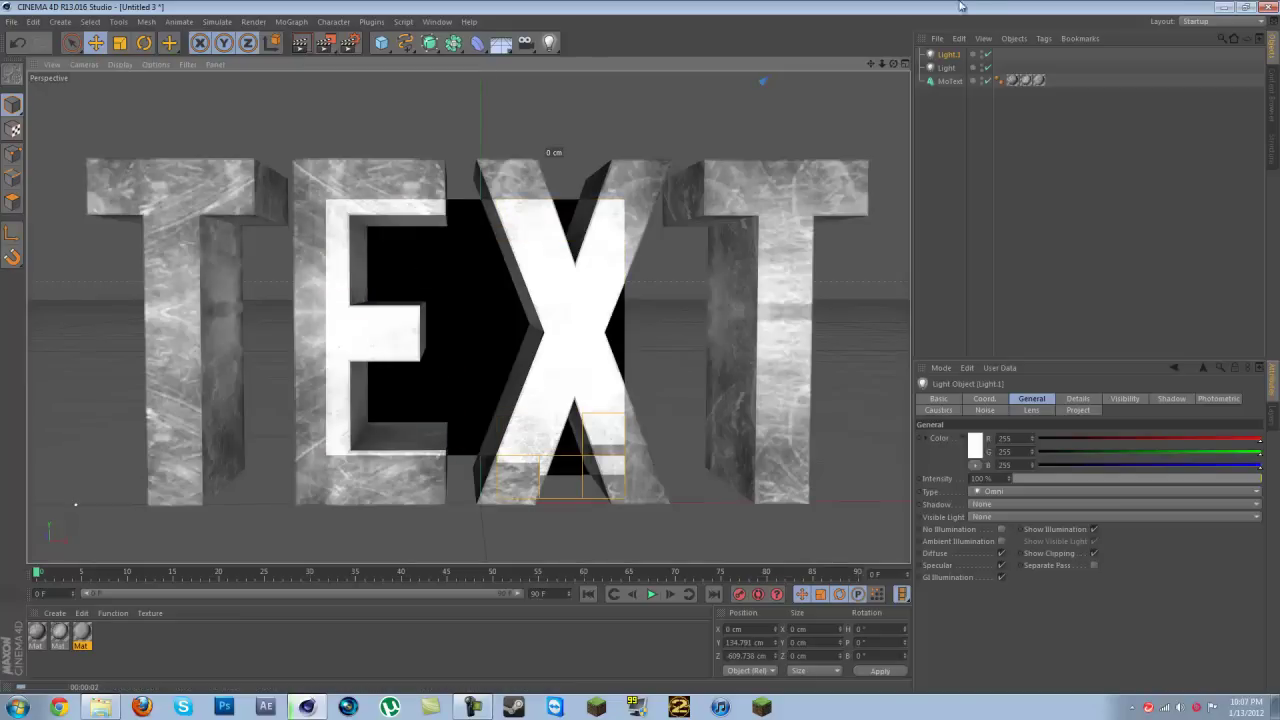
- Bring Light.1 much closer toward the camera and render the view again
scroll(632, 354, "down", 1)
scroll(636, 350, "down", 3)
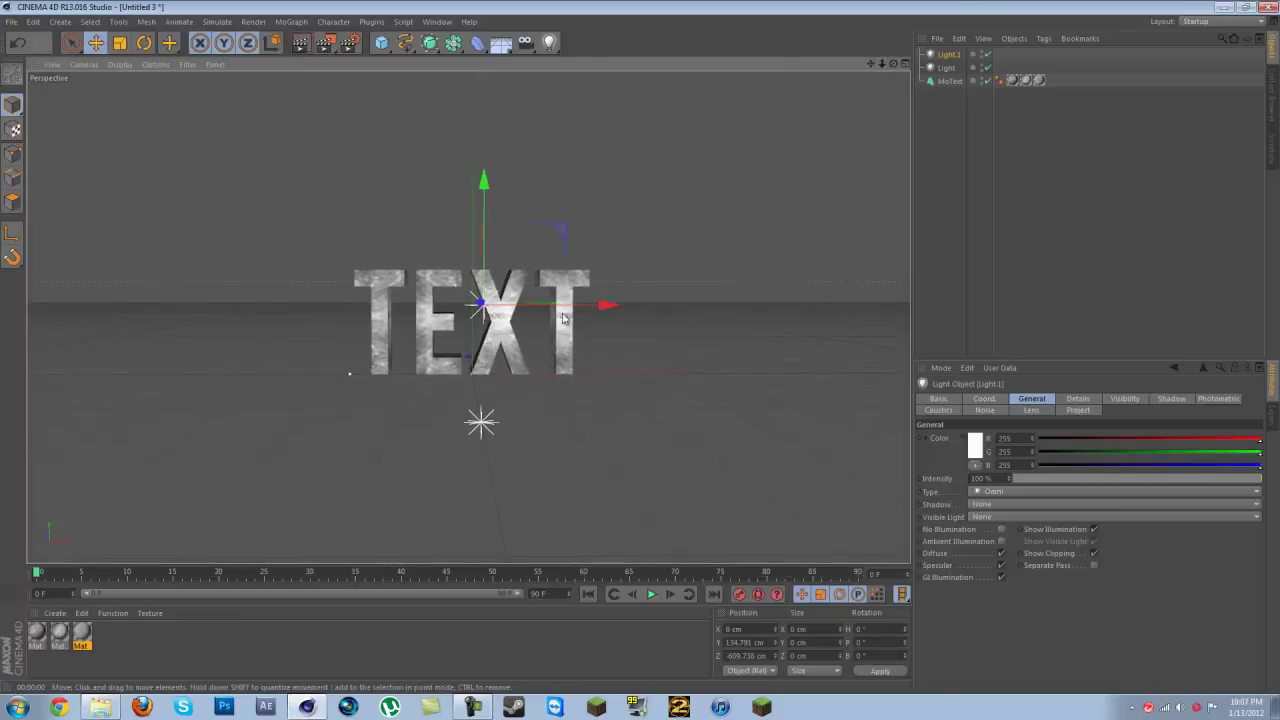
left_click_drag(480, 304, 640, 348)
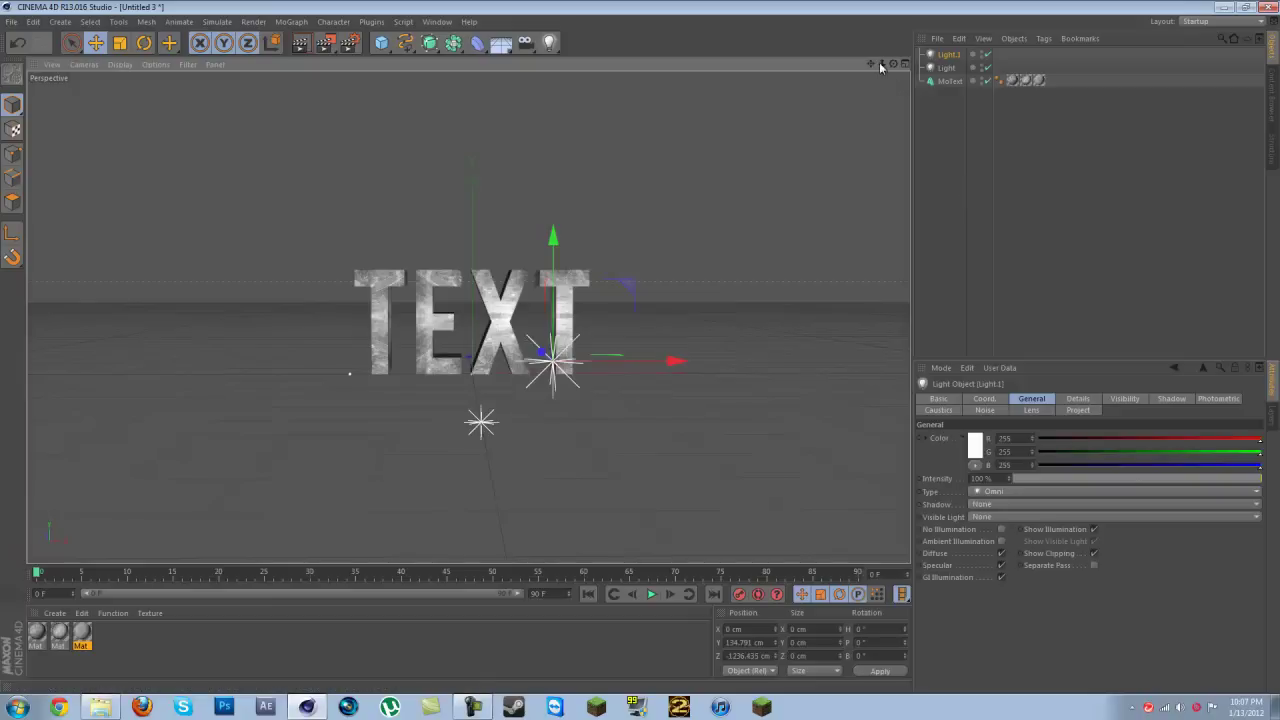
scroll(644, 346, "up", 5)
scroll(642, 352, "up", 2)
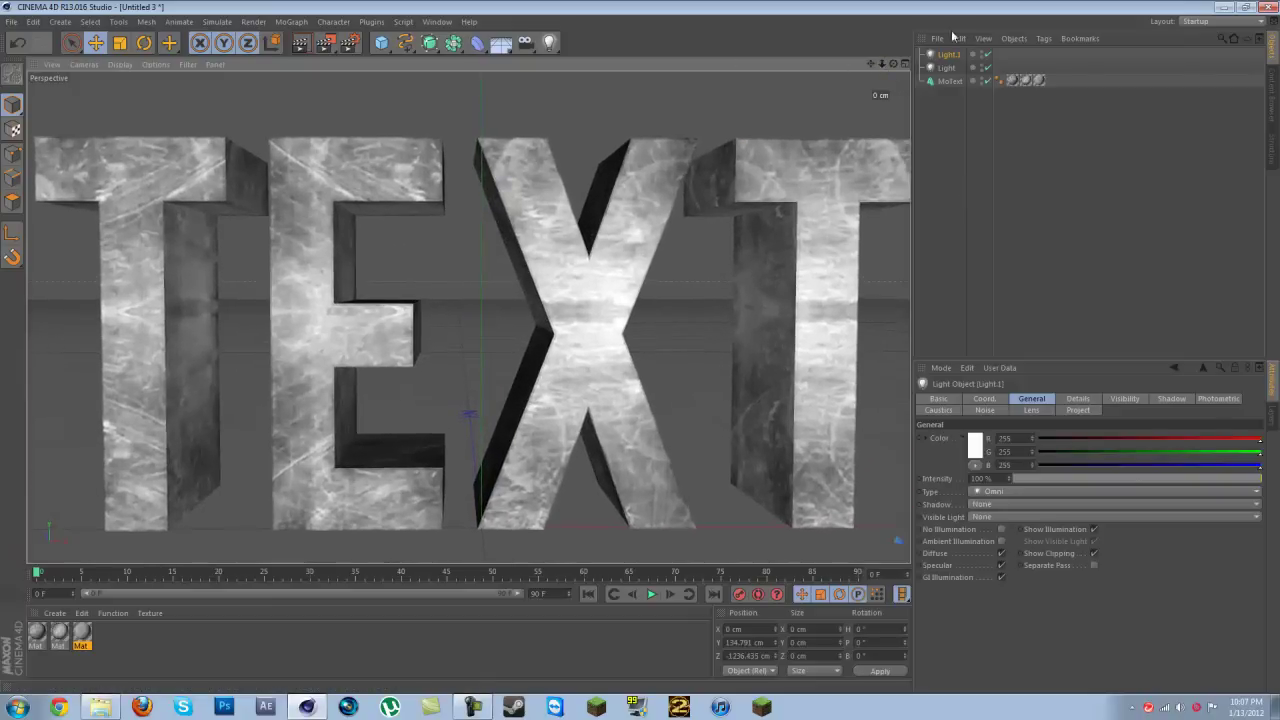
scroll(640, 350, "down", 3)
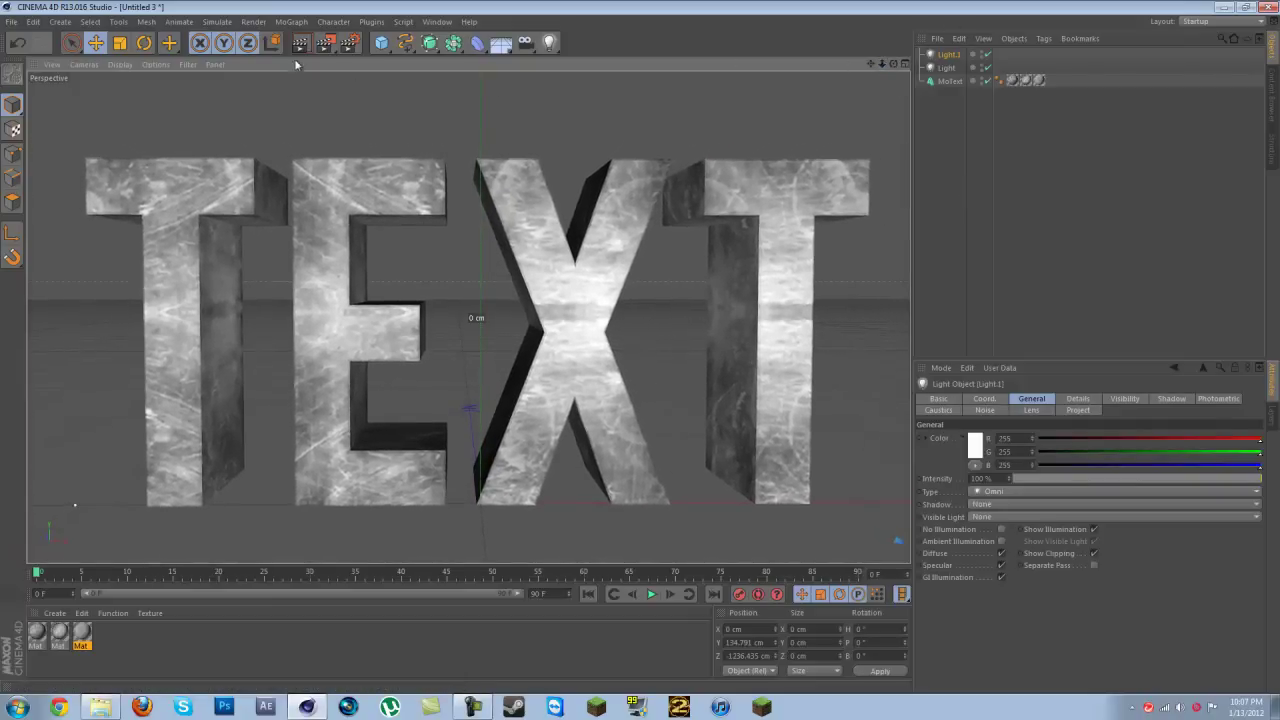
left_click(301, 45)
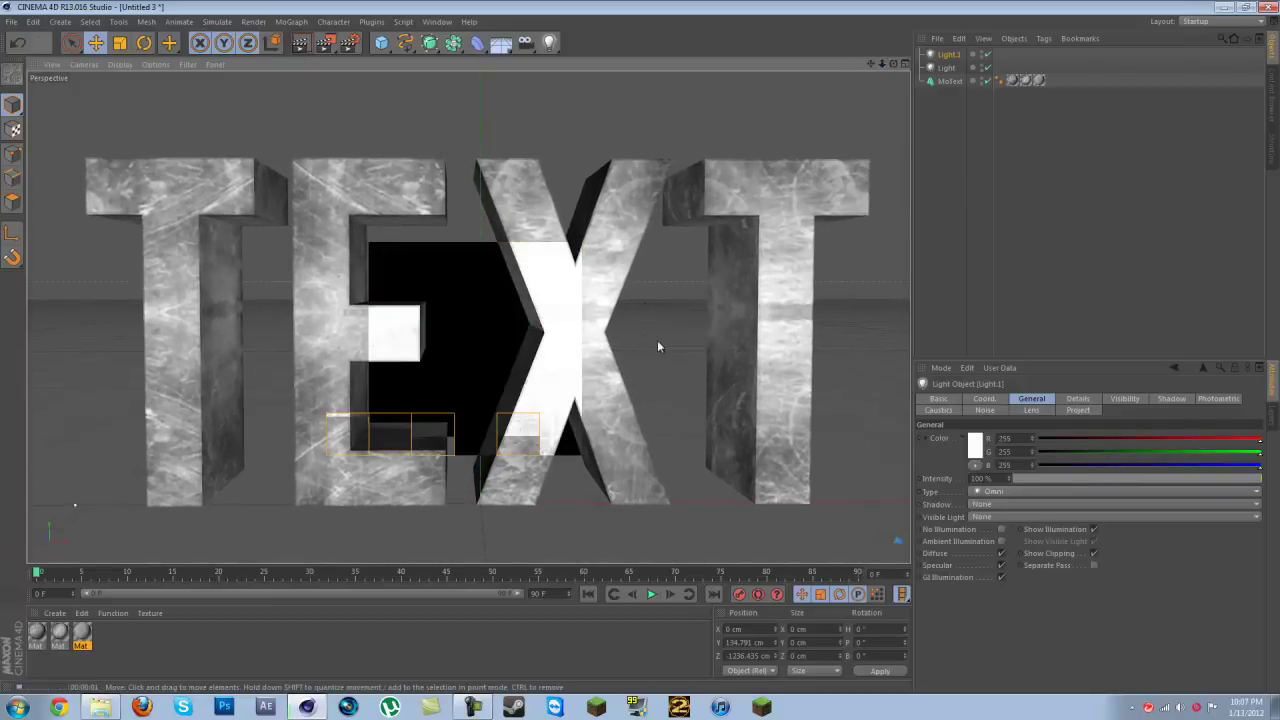
- Switch off the second light, Light, and render with only Light.1 on
left_click(950, 81)
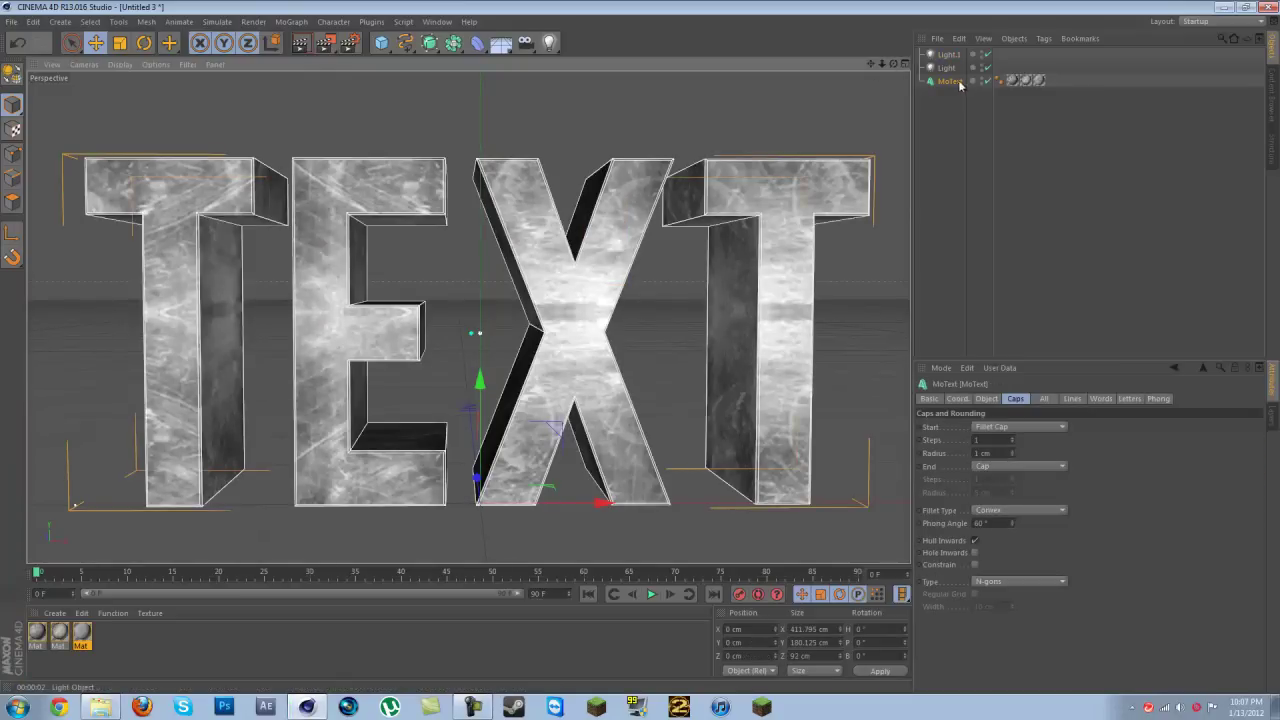
left_click(986, 67)
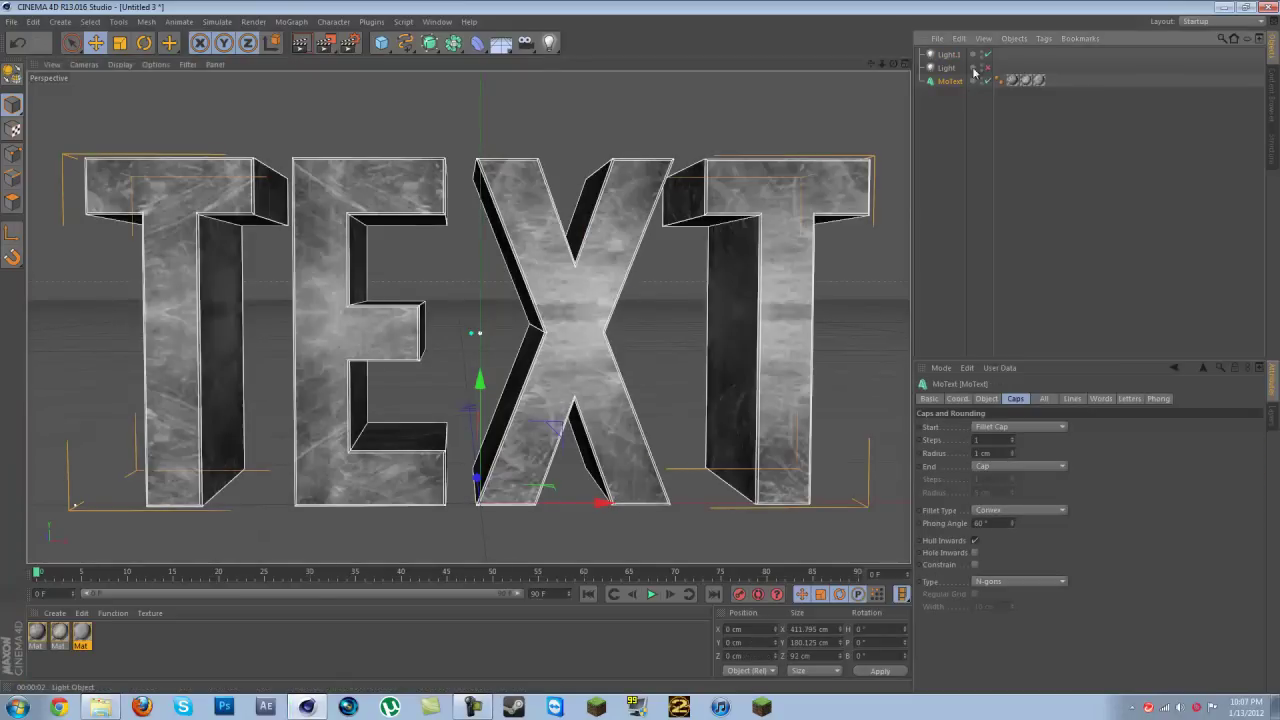
left_click(303, 43)
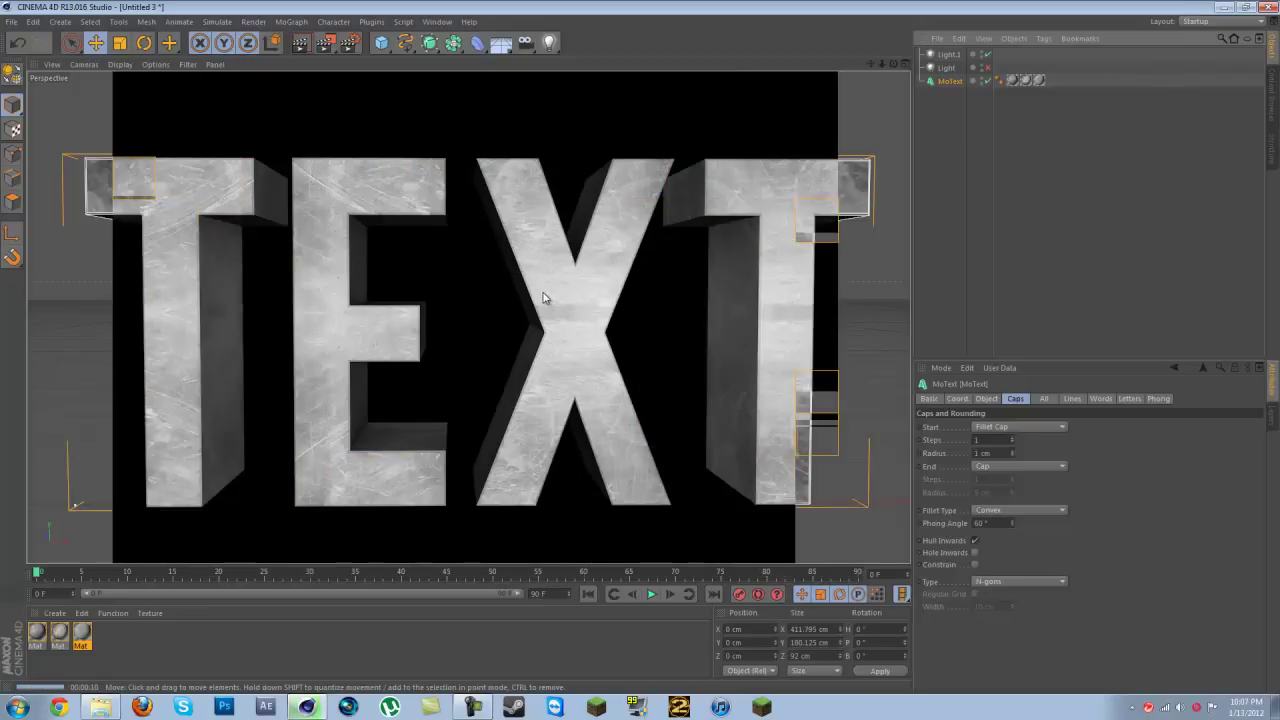
- Duplicate the MoText object by copy and paste, creating MoText.1
left_click(880, 176)
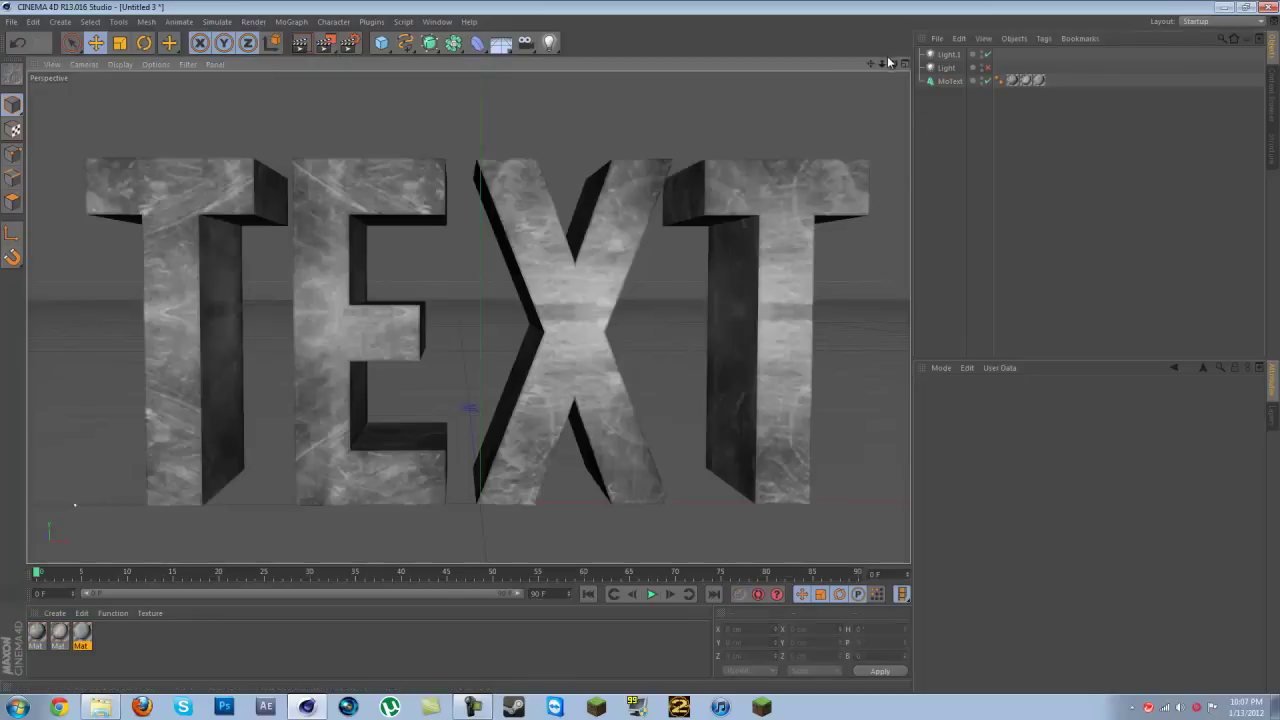
left_click_drag(882, 64, 640, 350)
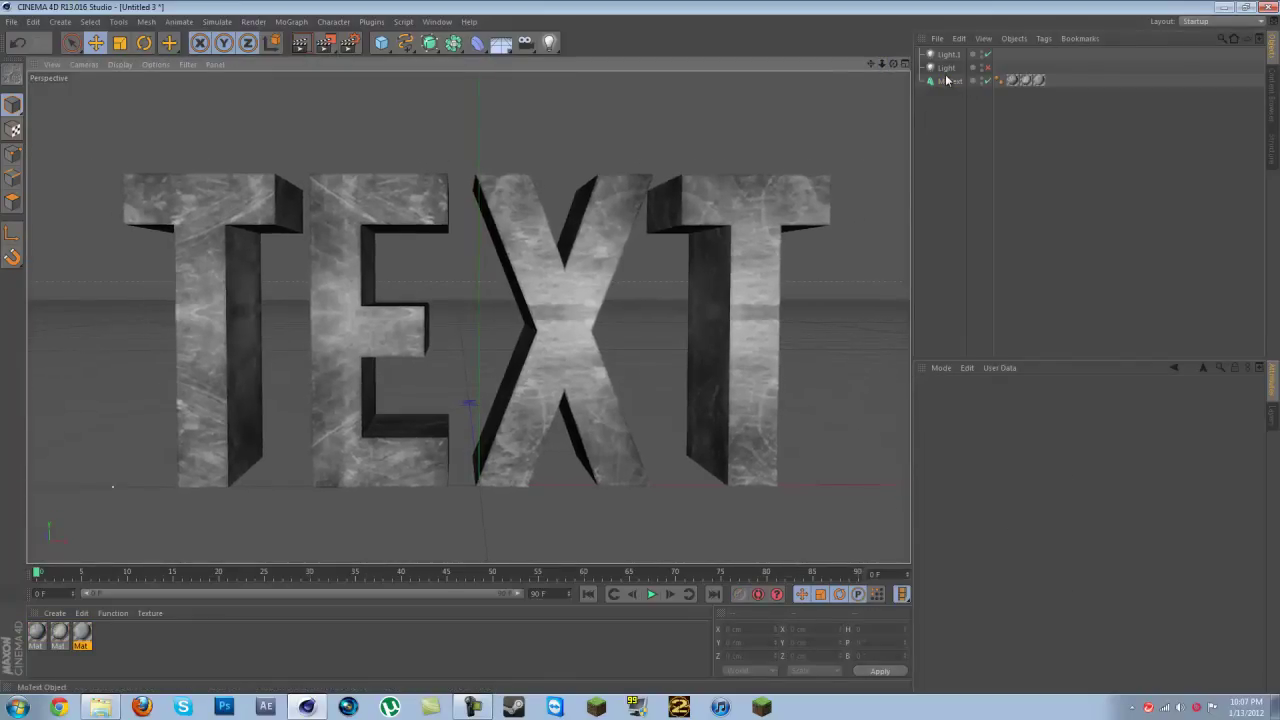
left_click(948, 81)
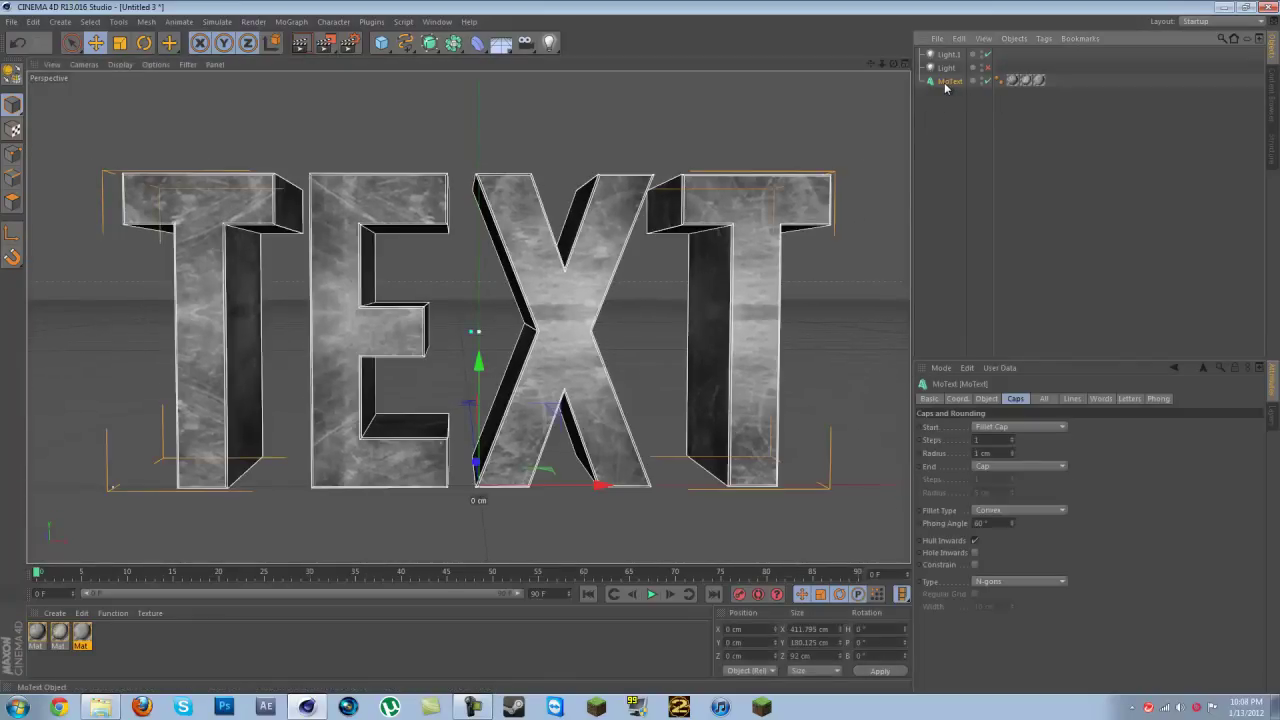
key("ctrl+c")
key("ctrl+v")
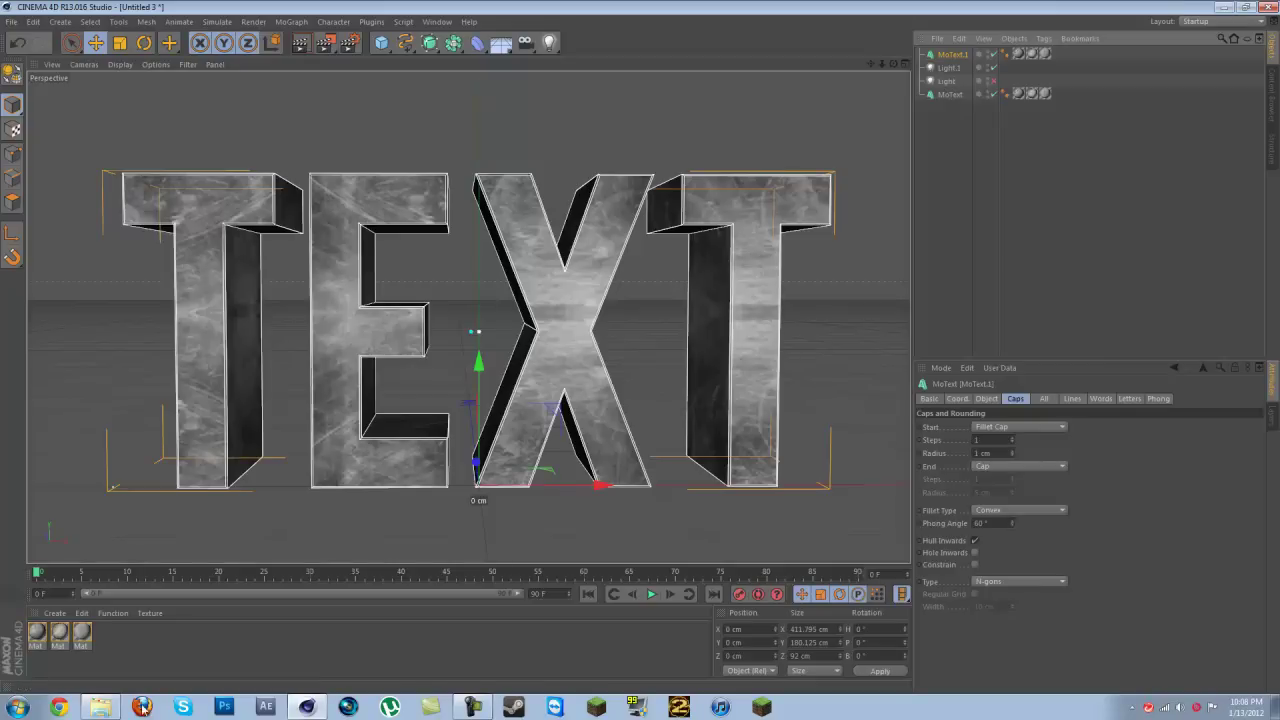
- Create a new material Mat.1 with its Specular channel unchecked
double_click(145, 657)
double_click(40, 631)
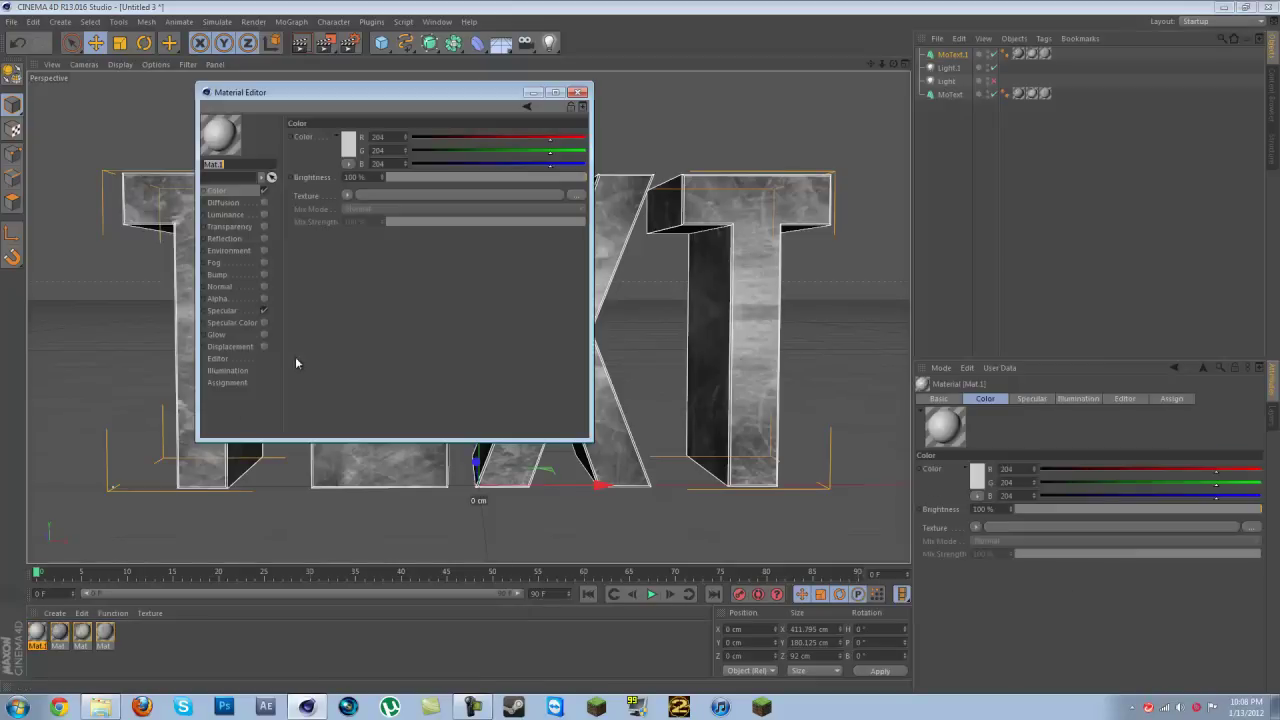
left_click(264, 310)
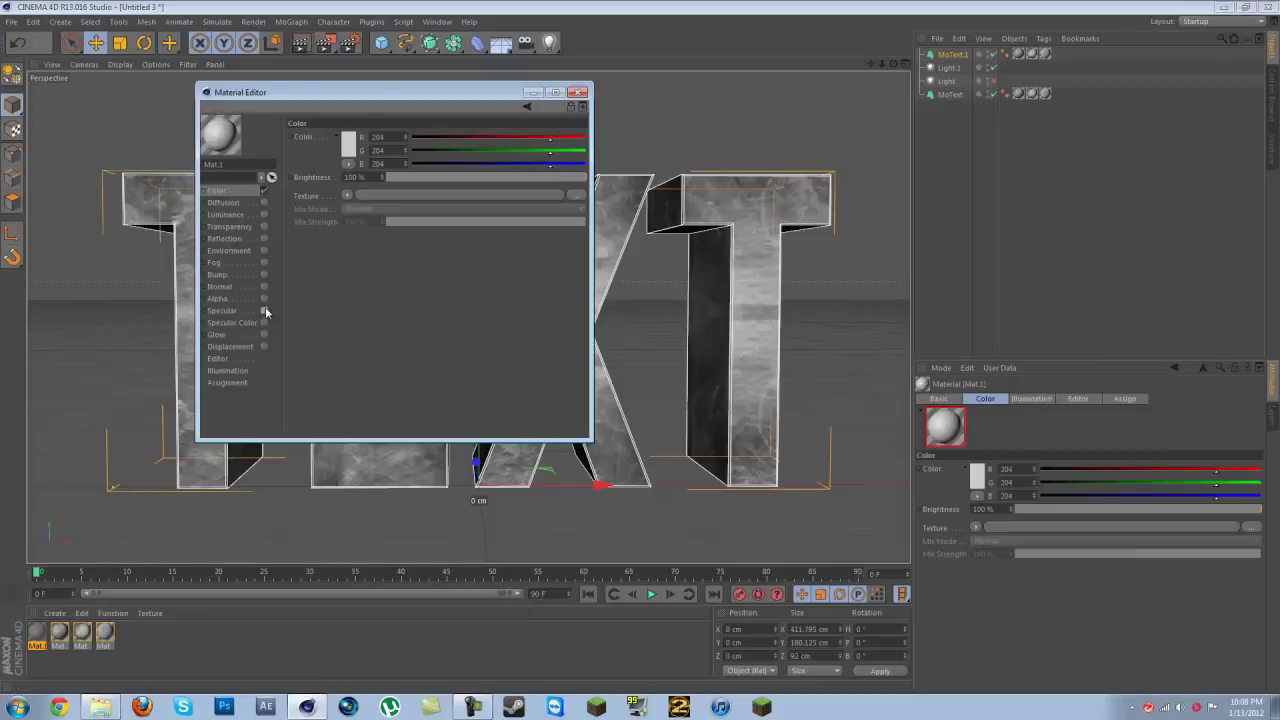
left_click(577, 92)
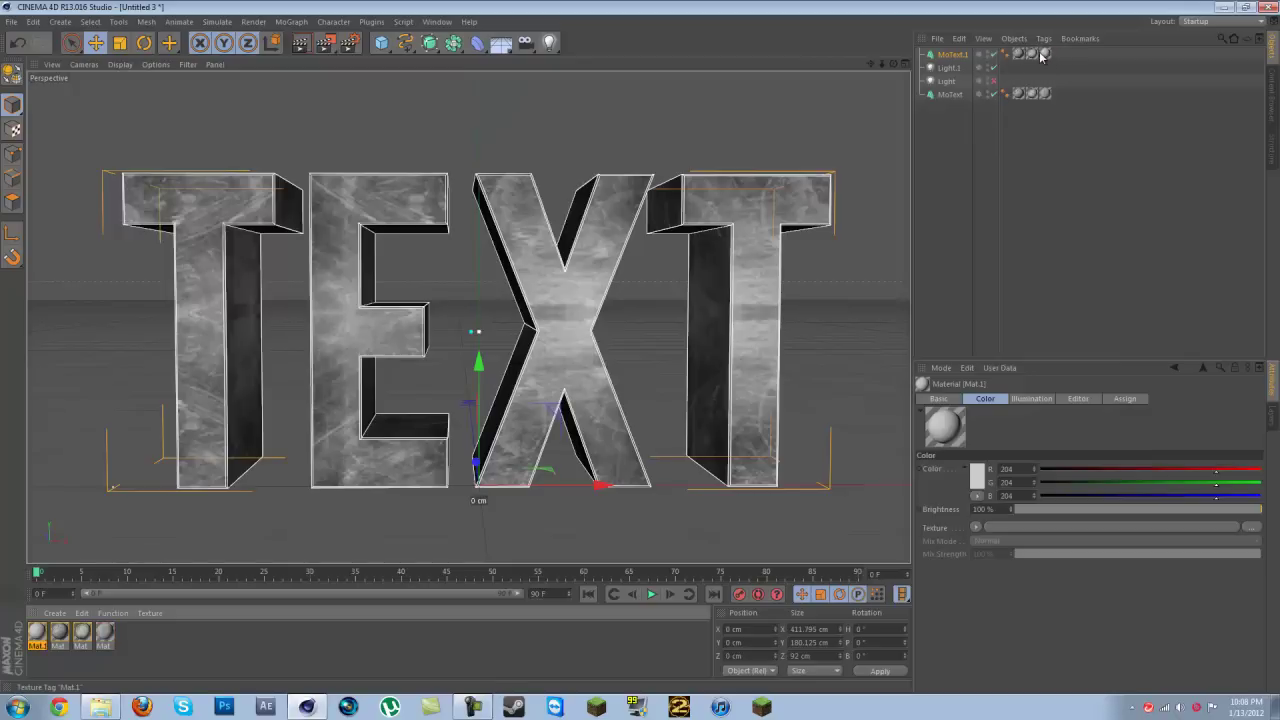
- Move MoText.1 forward 2.054 cm on Z and raise its cap radius from 1 cm to 2 cm
left_click(948, 94)
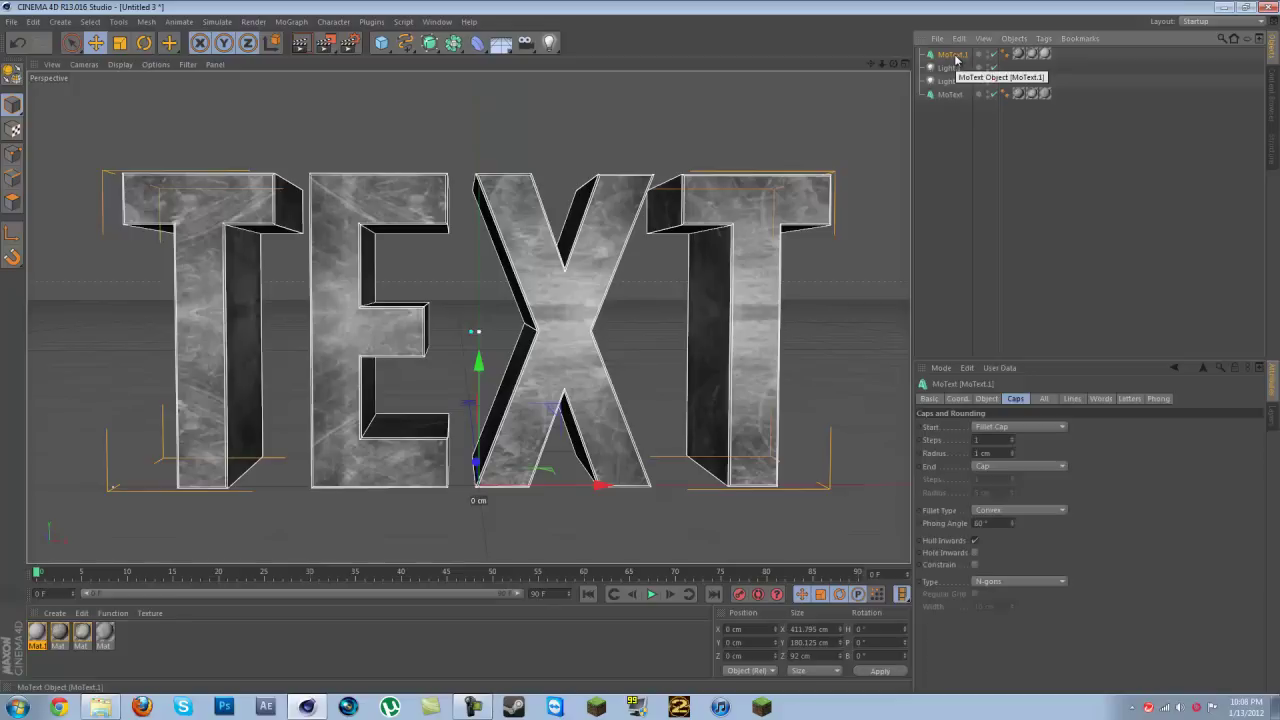
left_click(1045, 53)
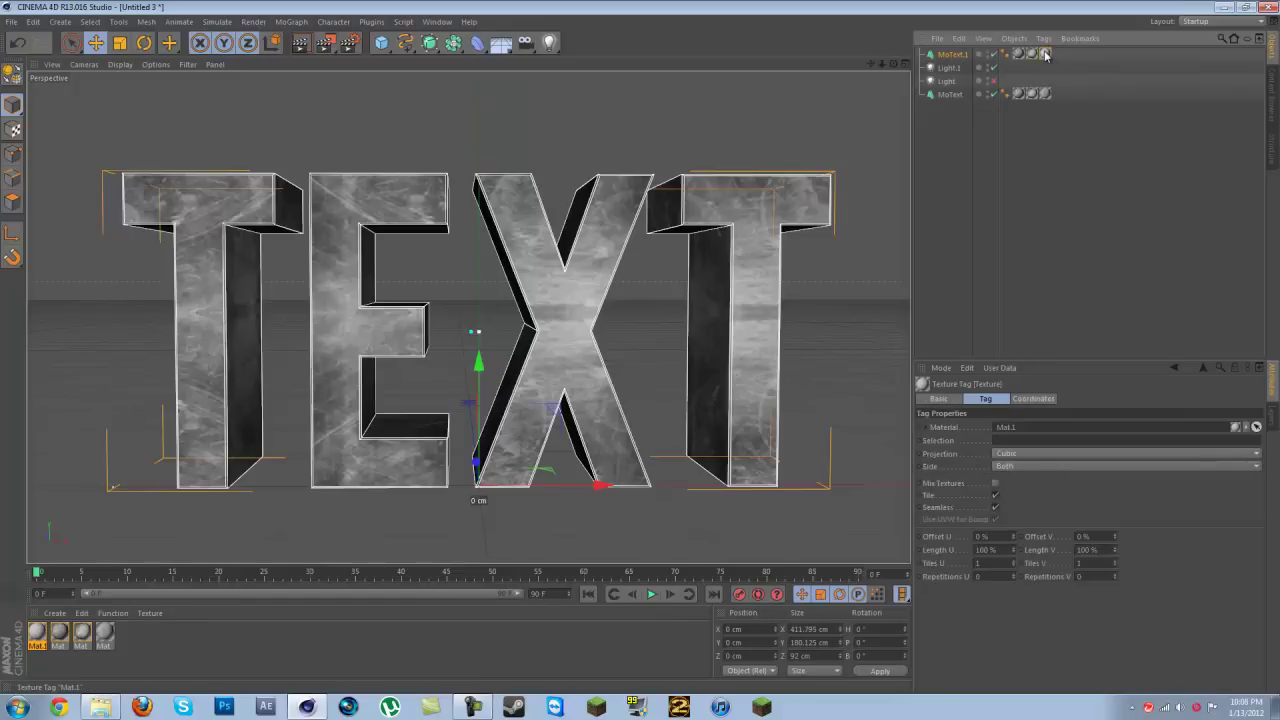
left_click(951, 54)
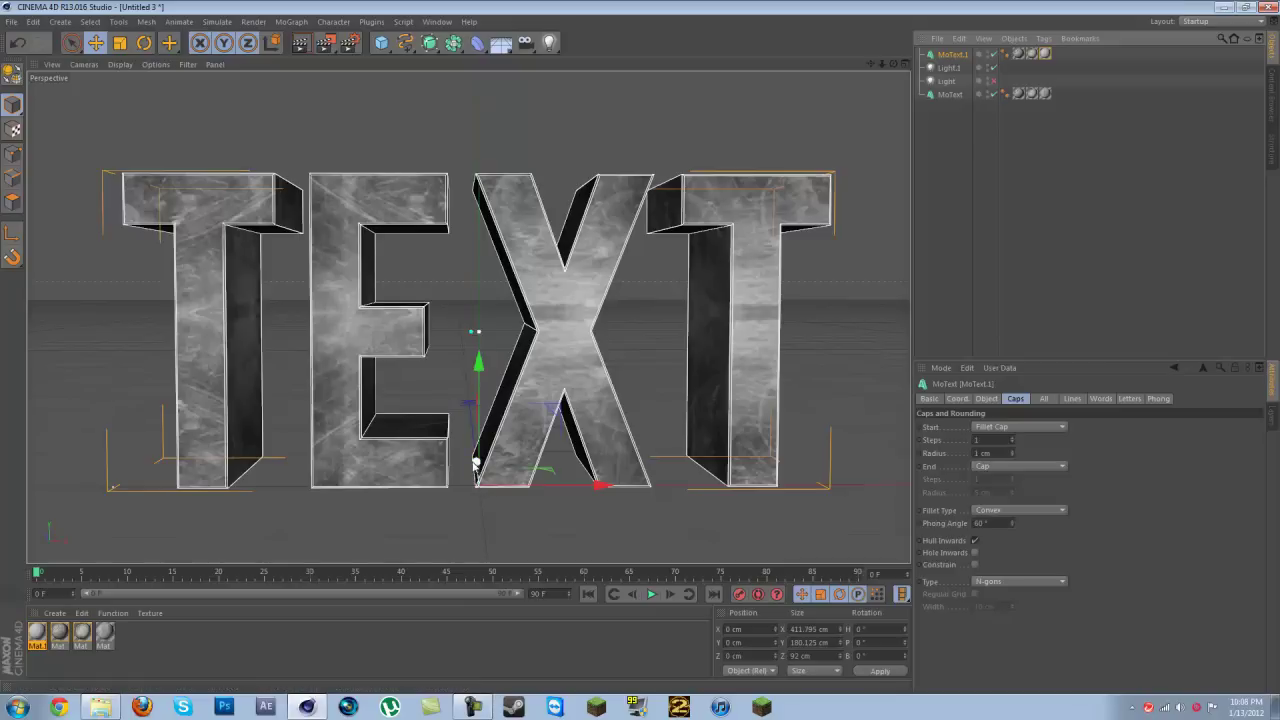
left_click_drag(475, 462, 469, 457)
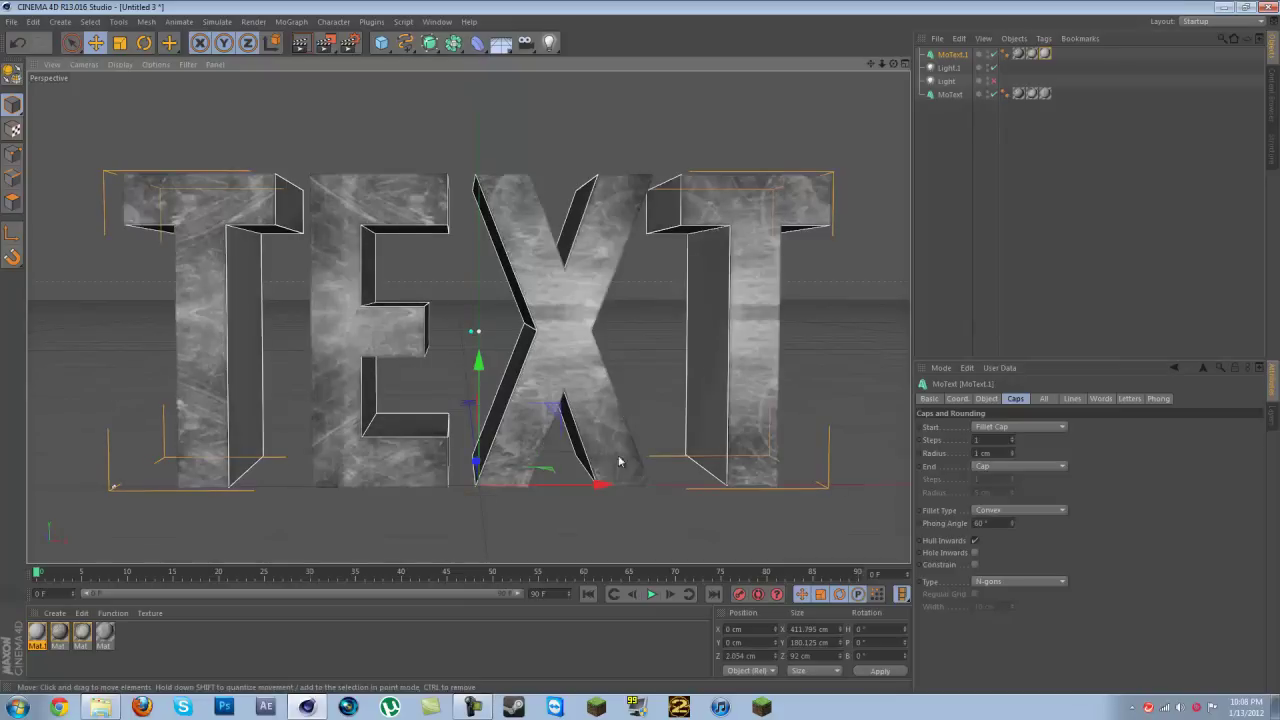
left_click(1013, 452)
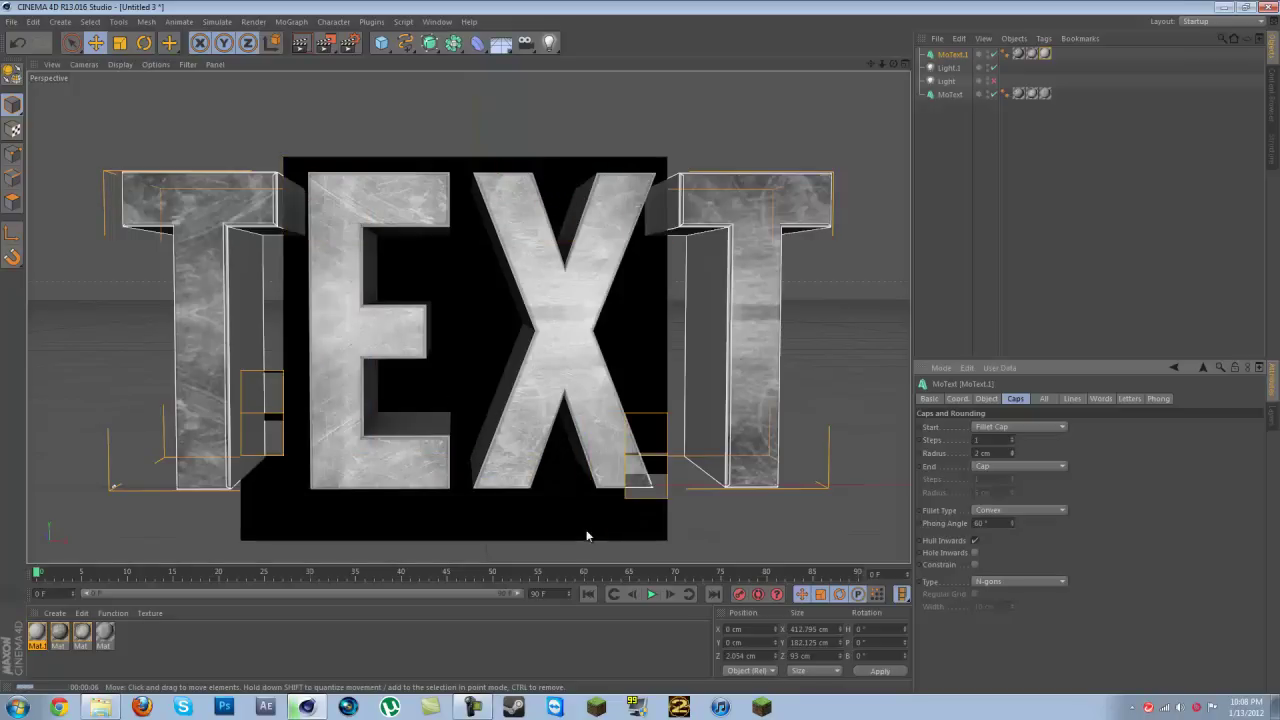
left_click(494, 296)
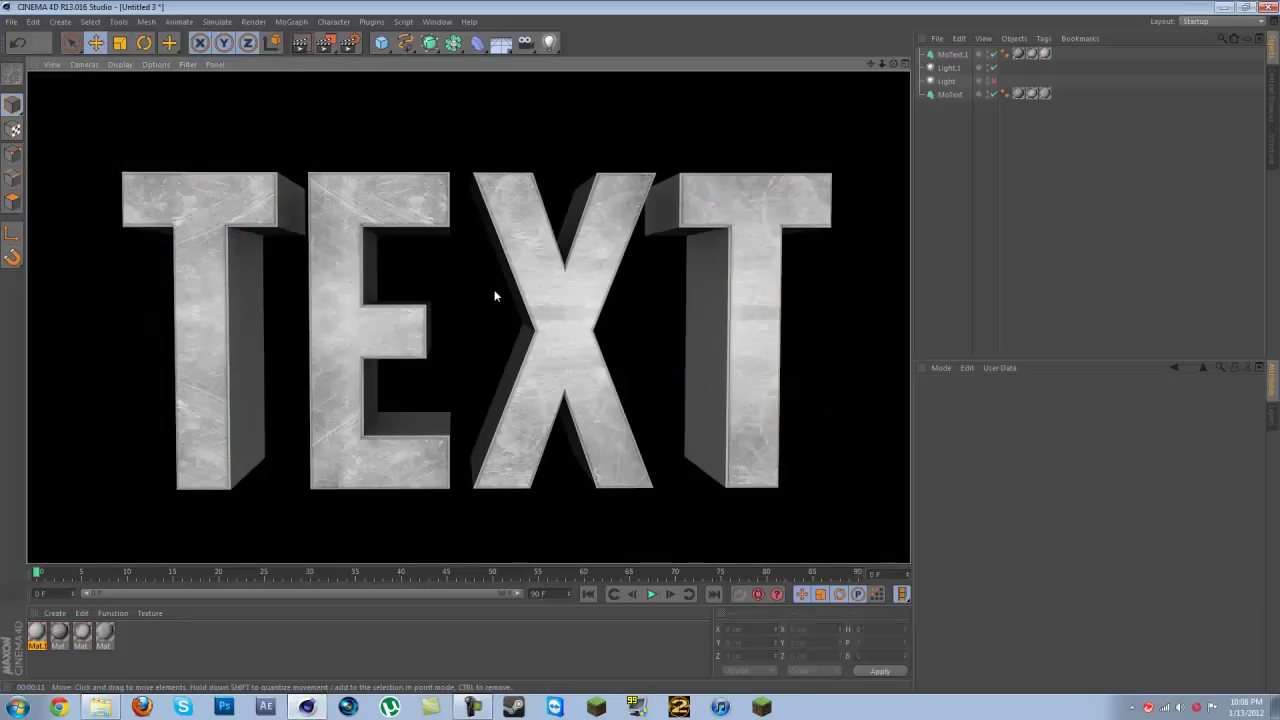
left_click(1045, 94)
left_click(1066, 211)
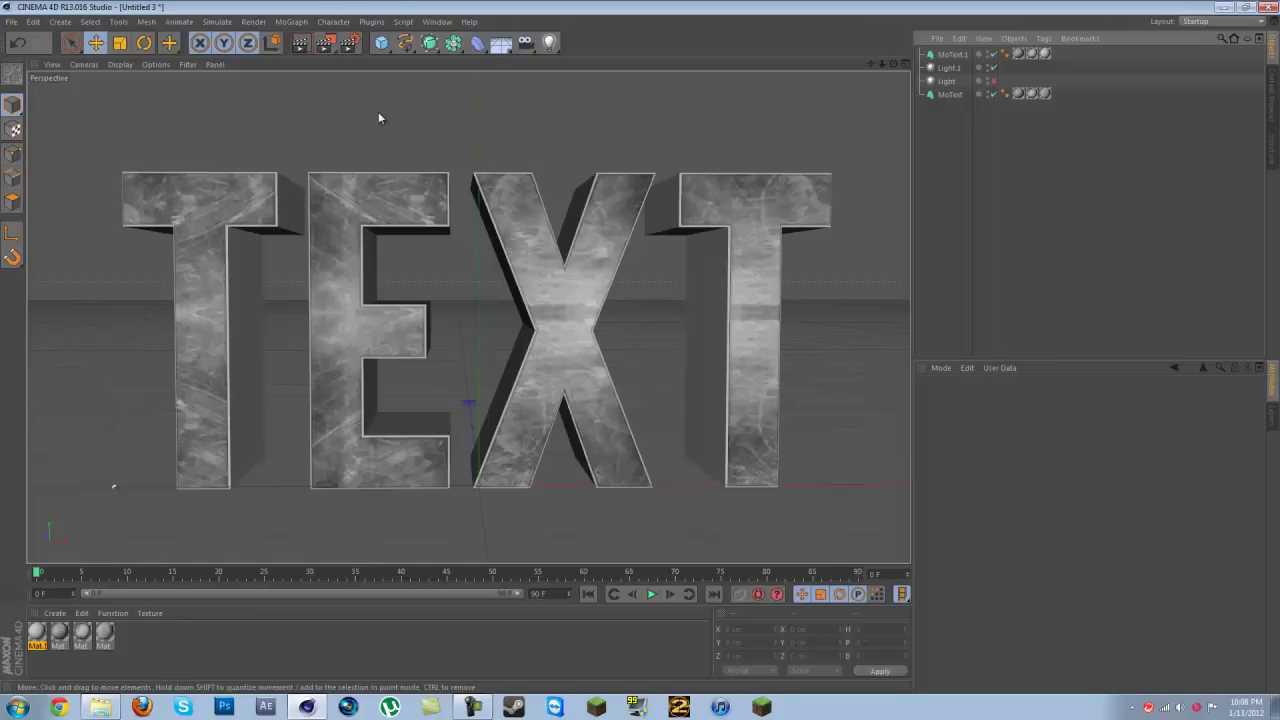
left_click(349, 50)
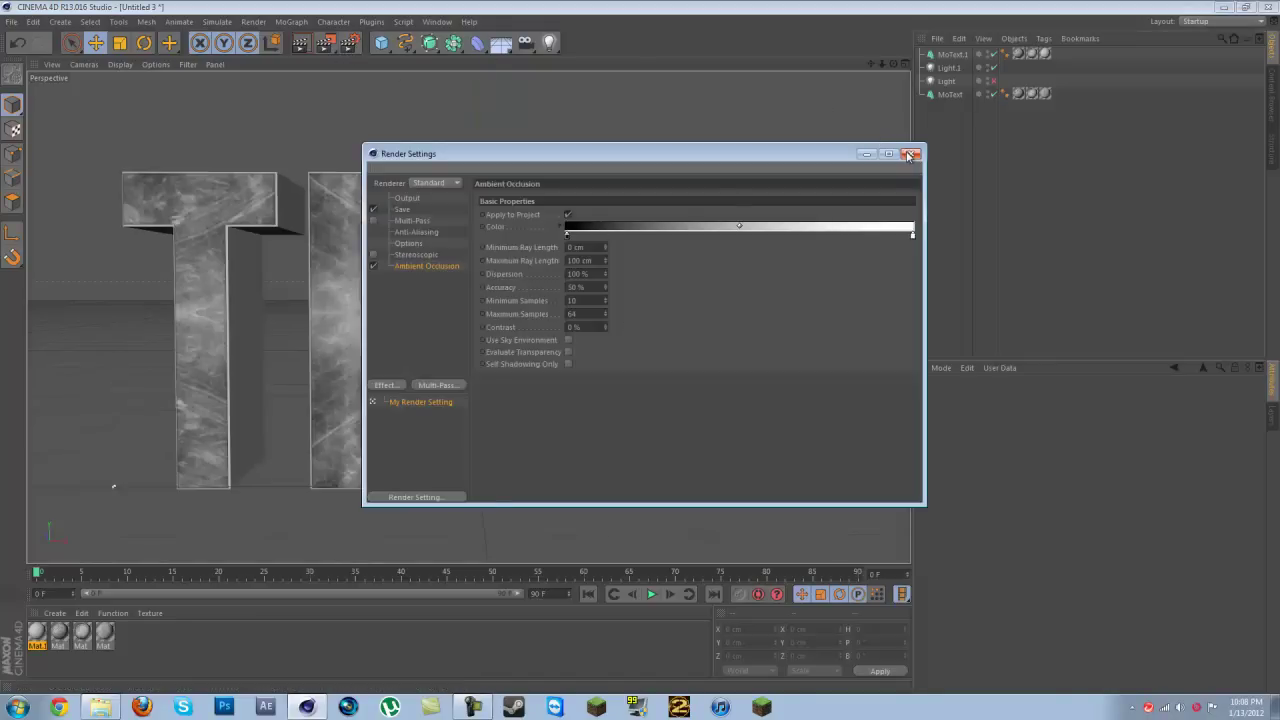